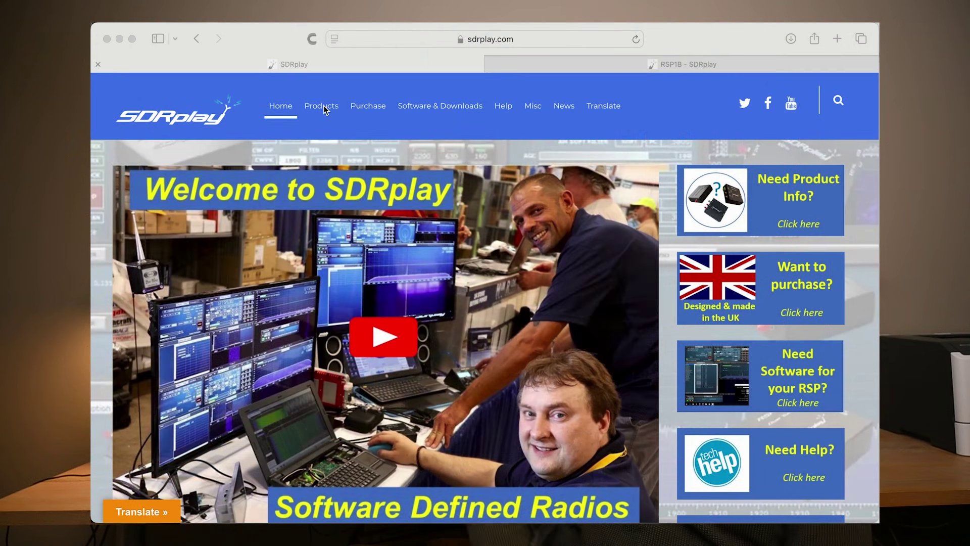
Step: Open the SDRplay products overview and scroll through the RSP1B product description
{"action": "mouse_move", "coordinate": [323, 106]}
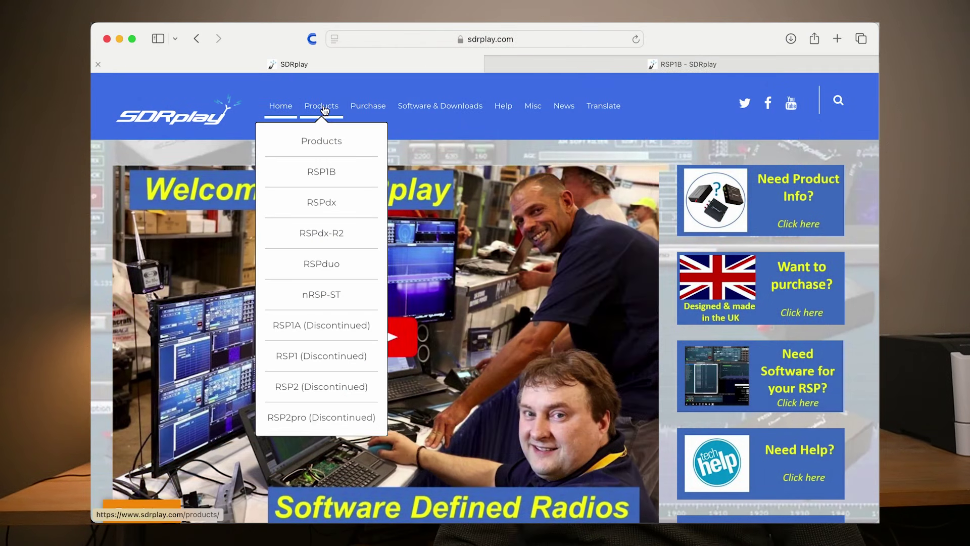
{"action": "left_click", "coordinate": [325, 108]}
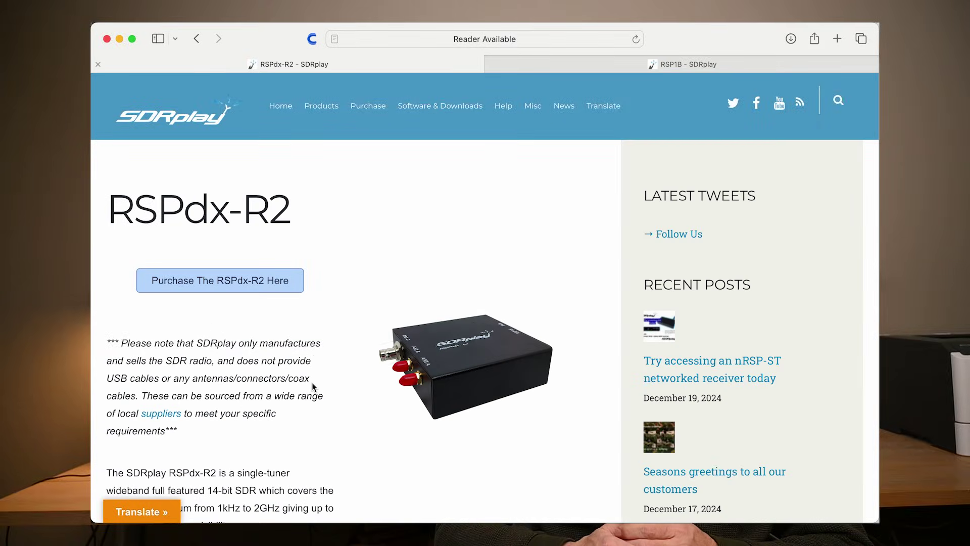
{"action": "scroll", "coordinate": [312, 386], "scroll_direction": "down", "scroll_amount": 5}
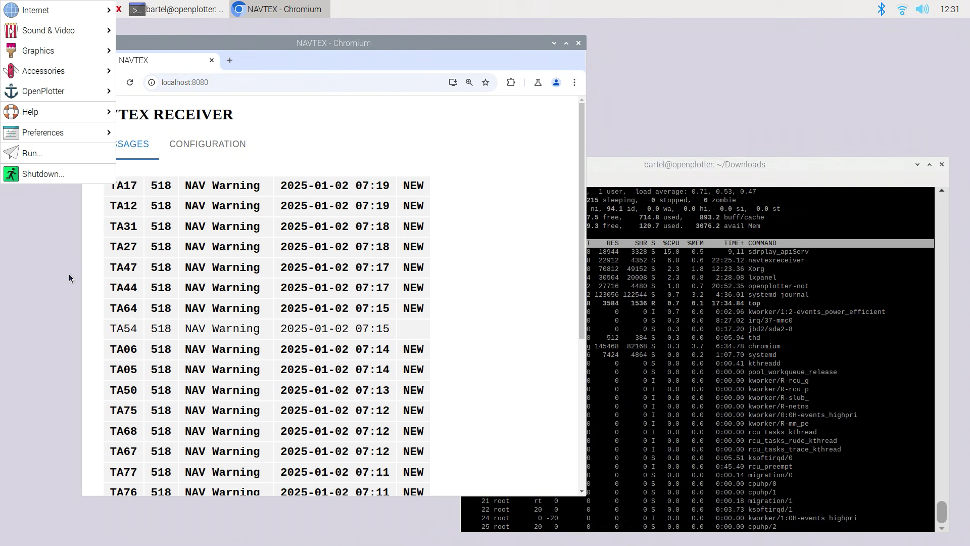
Step: Close the Raspberry Pi main menu and check the NAVTEX web UI's localhost:8080 address
{"action": "left_click", "coordinate": [68, 274]}
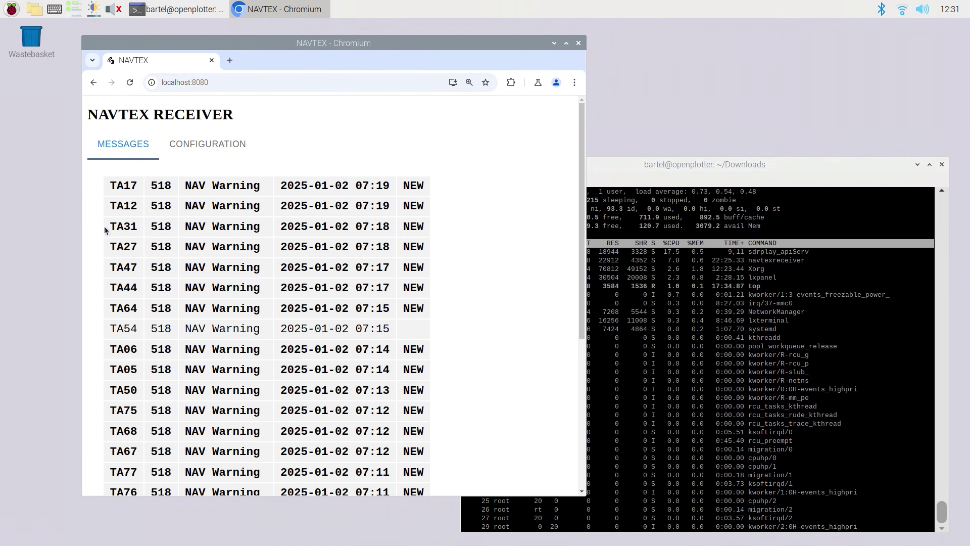
{"action": "left_click", "coordinate": [244, 82]}
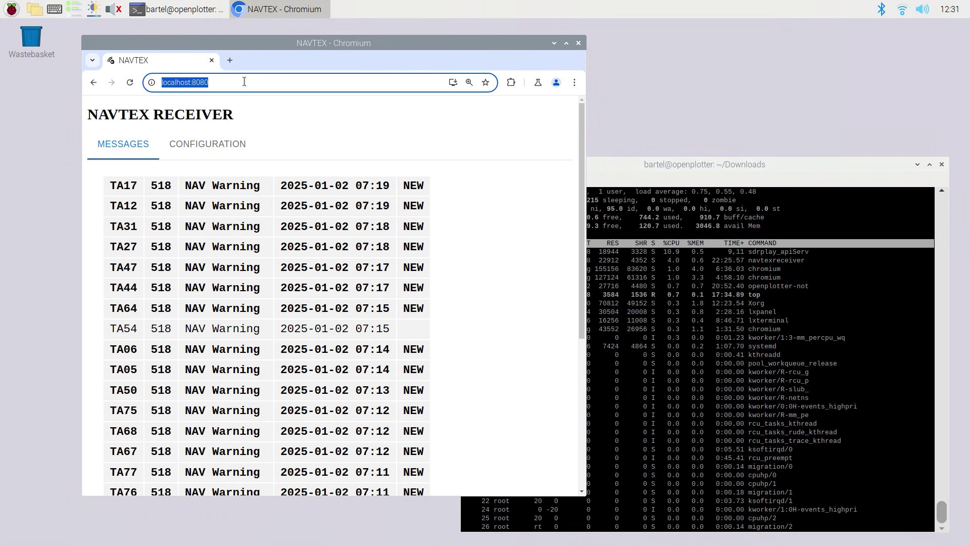
{"action": "left_click", "coordinate": [244, 82]}
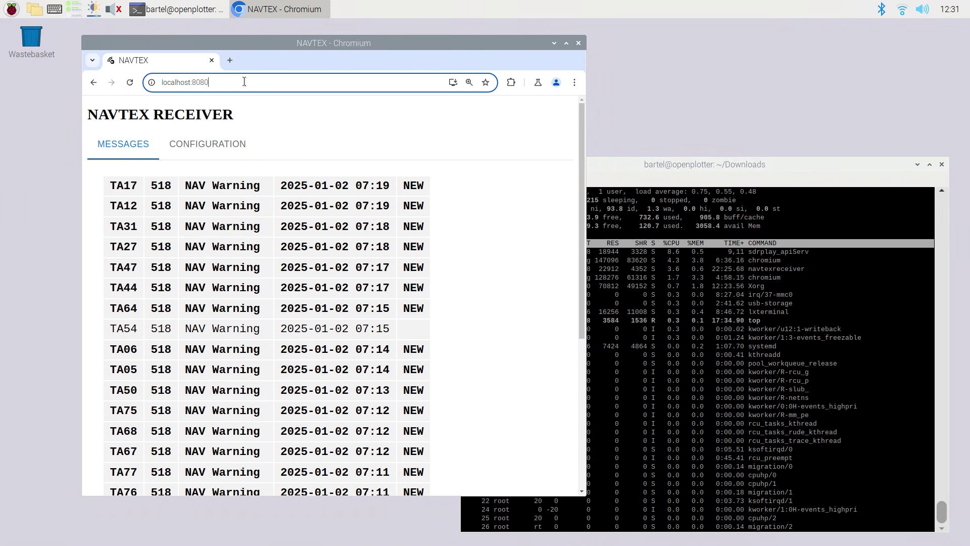
{"action": "left_click", "coordinate": [34, 192]}
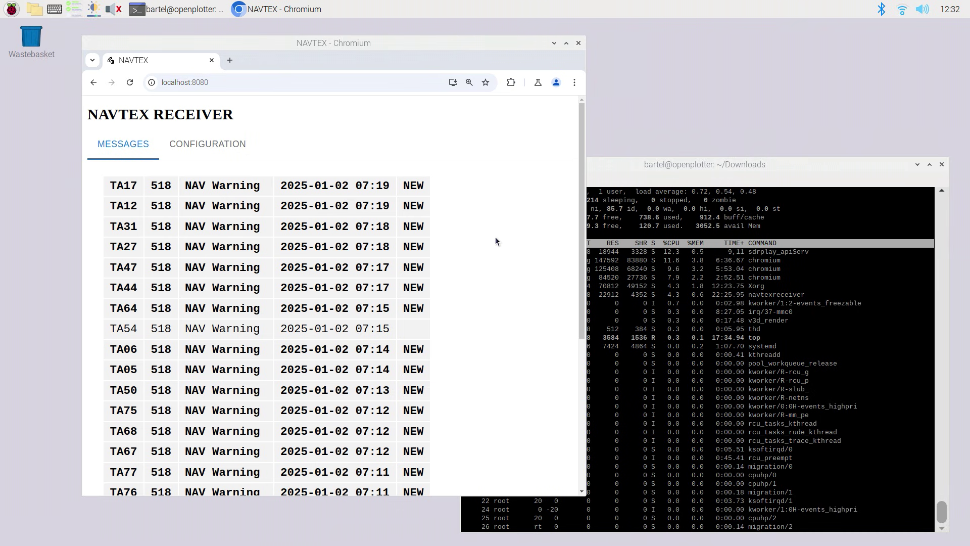
Step: Scroll through the NAVTEX message list to find message TA76
{"action": "scroll", "coordinate": [495, 237], "scroll_direction": "down", "scroll_amount": 5}
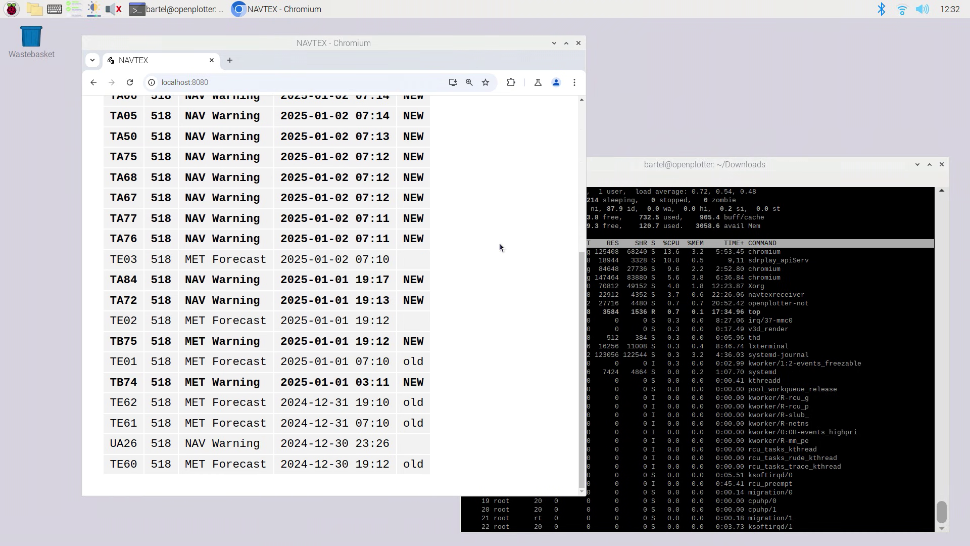
{"action": "scroll", "coordinate": [499, 244], "scroll_direction": "up", "scroll_amount": 5}
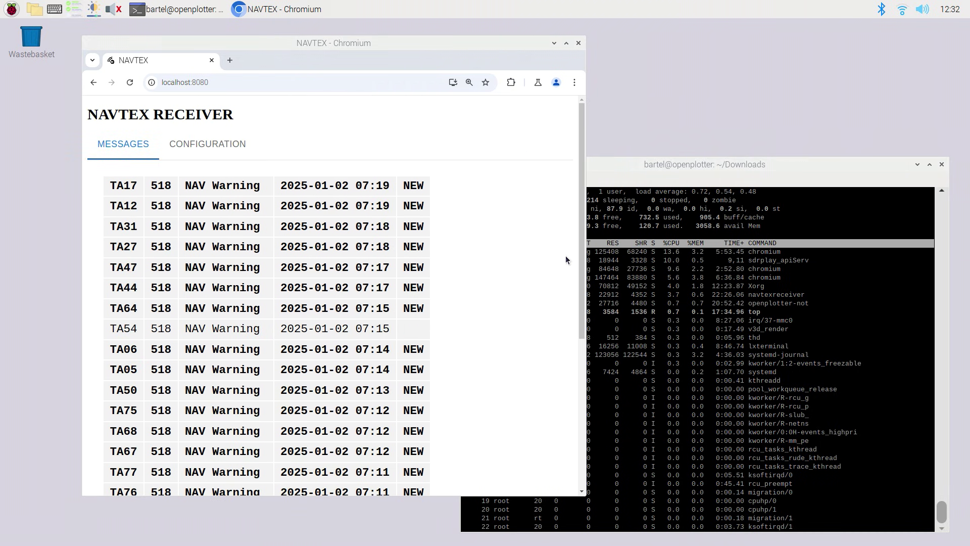
{"action": "scroll", "coordinate": [538, 289], "scroll_direction": "down", "scroll_amount": 1}
{"action": "scroll", "coordinate": [538, 289], "scroll_direction": "down", "scroll_amount": 1}
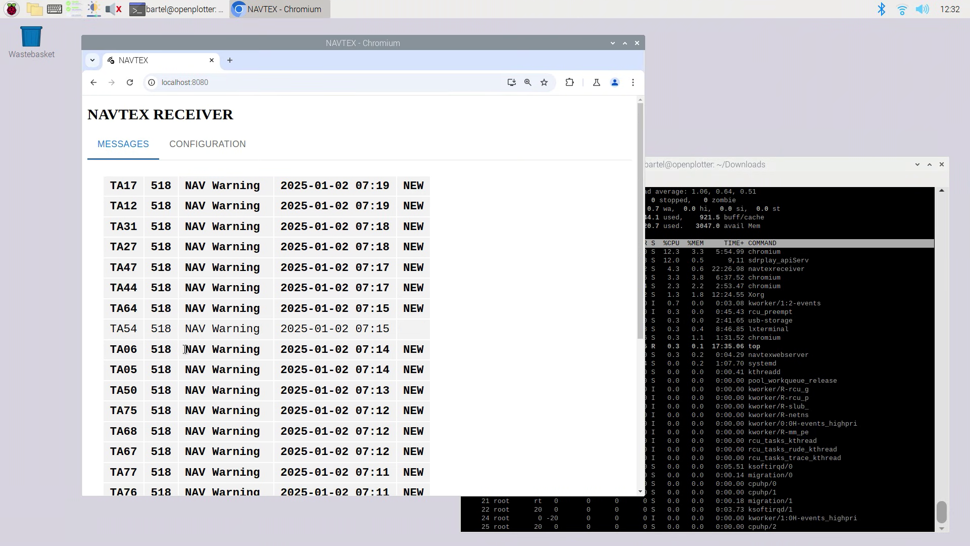
{"action": "scroll", "coordinate": [186, 353], "scroll_direction": "down", "scroll_amount": 5}
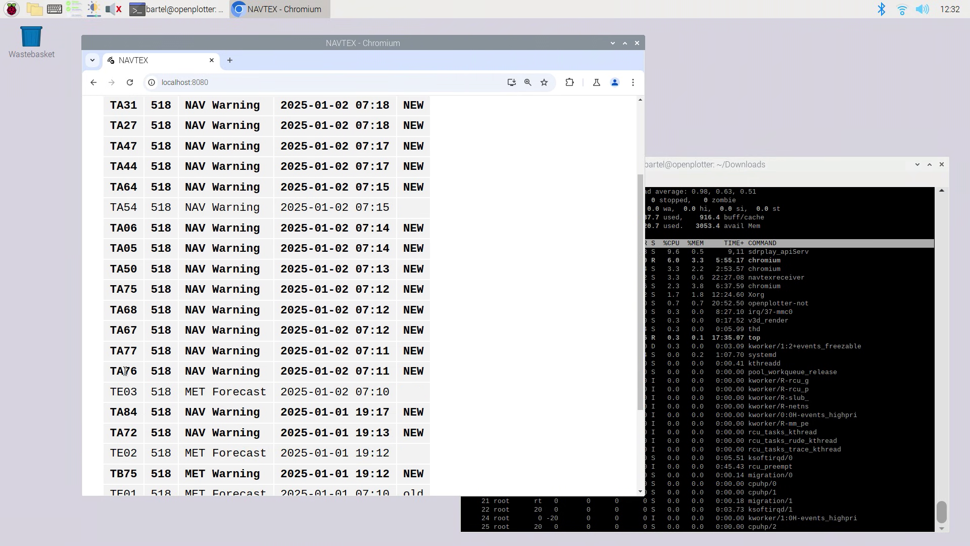
Step: View message TA76's full text, return to the list, and mark TB74 as read
{"action": "left_click", "coordinate": [125, 371]}
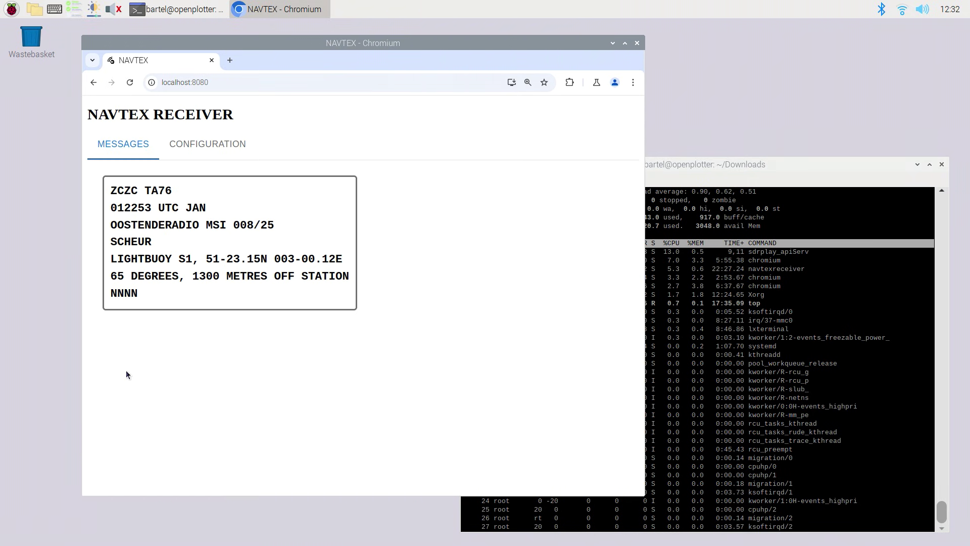
{"action": "left_click", "coordinate": [150, 276]}
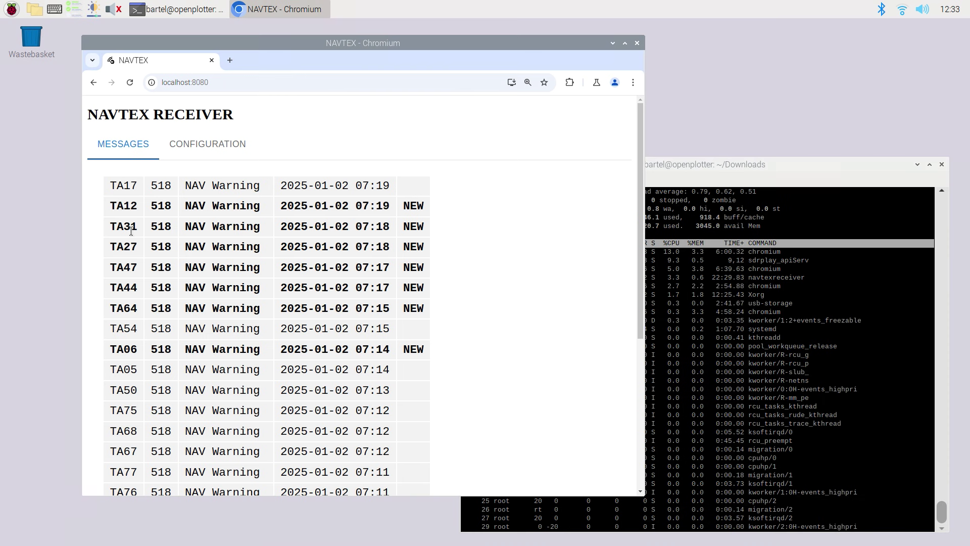
{"action": "scroll", "coordinate": [132, 231], "scroll_direction": "down", "scroll_amount": 1}
{"action": "scroll", "coordinate": [131, 231], "scroll_direction": "down", "scroll_amount": 8}
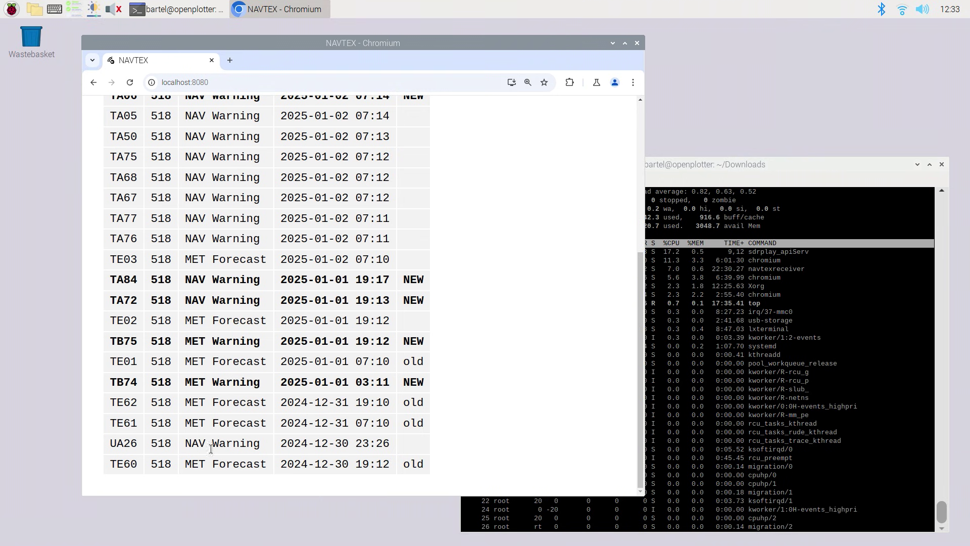
{"action": "left_click", "coordinate": [128, 382]}
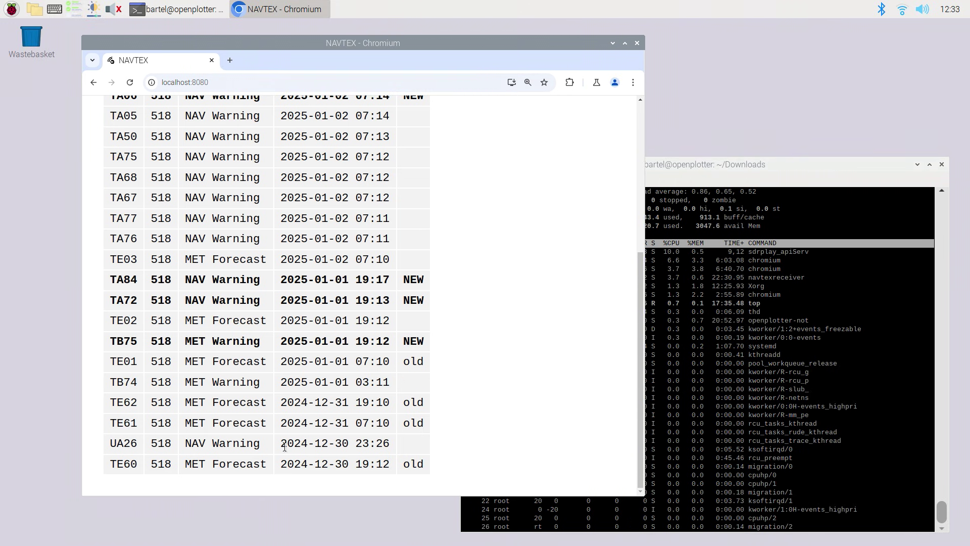
{"action": "scroll", "coordinate": [284, 447], "scroll_direction": "up", "scroll_amount": 5}
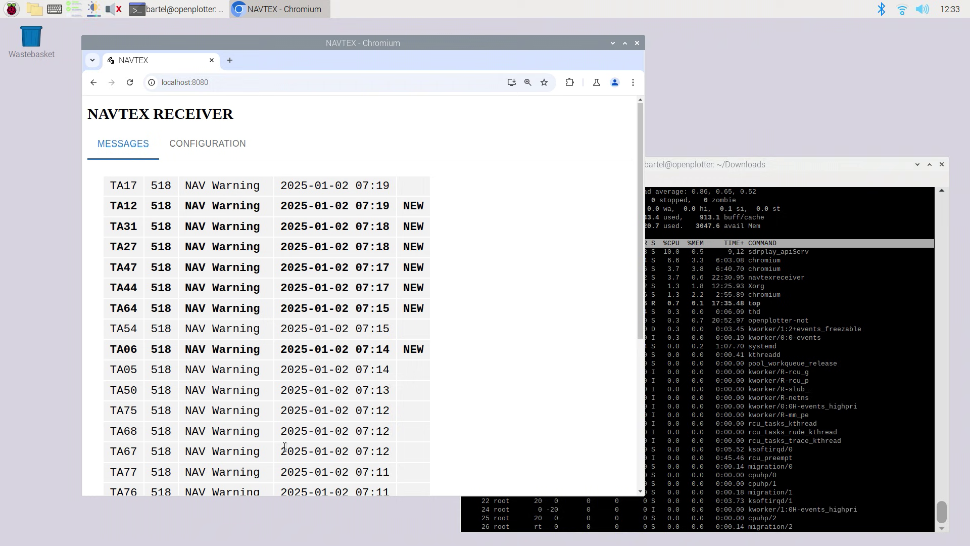
Step: In configuration, enable message type C, drop 518kHz station T, and enable 490kHz station B
{"action": "left_click", "coordinate": [228, 147]}
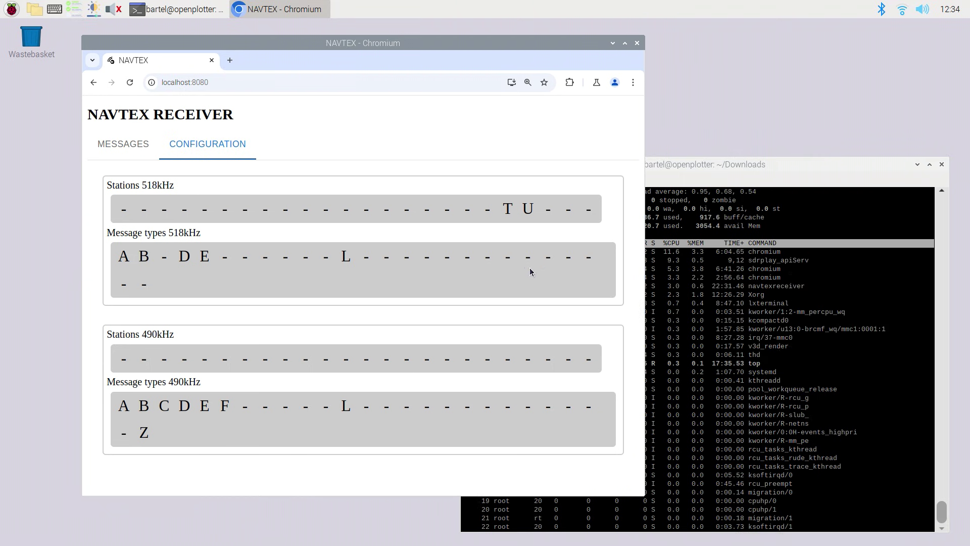
{"action": "left_click_drag", "start_coordinate": [646, 229], "coordinate": [690, 227]}
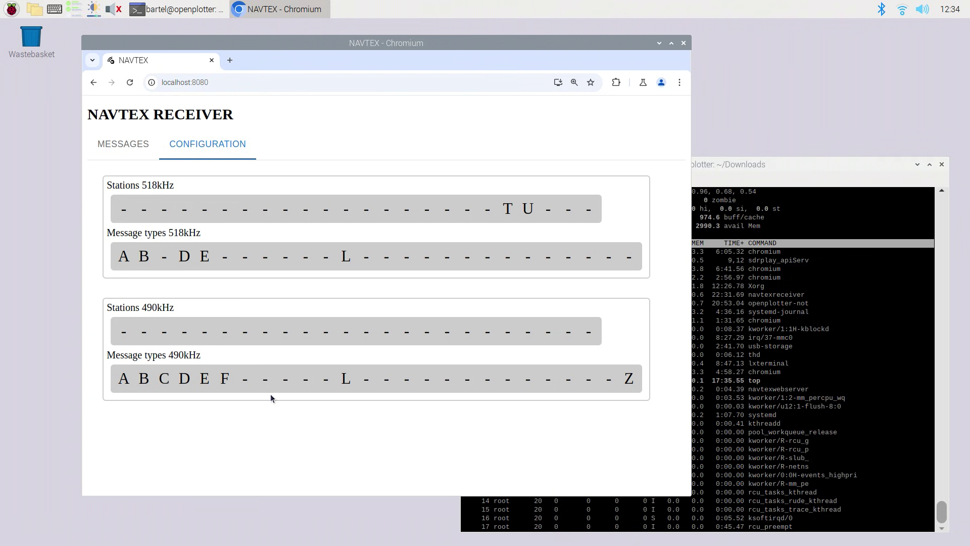
{"action": "left_click", "coordinate": [164, 256]}
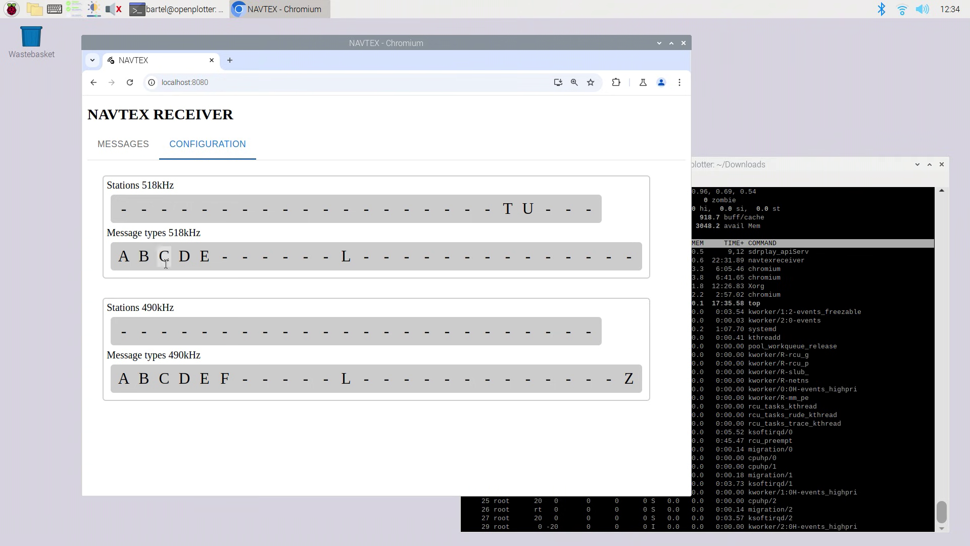
{"action": "left_click", "coordinate": [508, 209]}
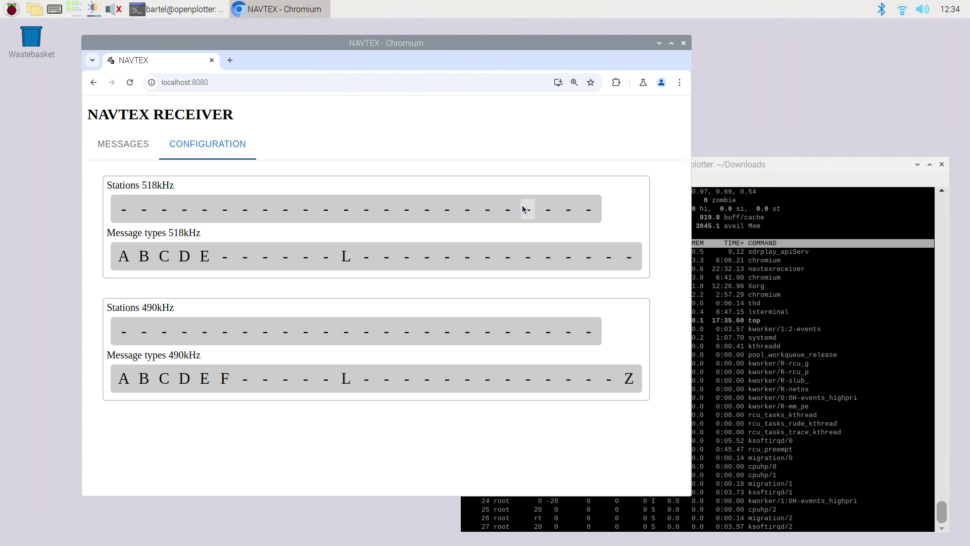
{"action": "left_click", "coordinate": [144, 331]}
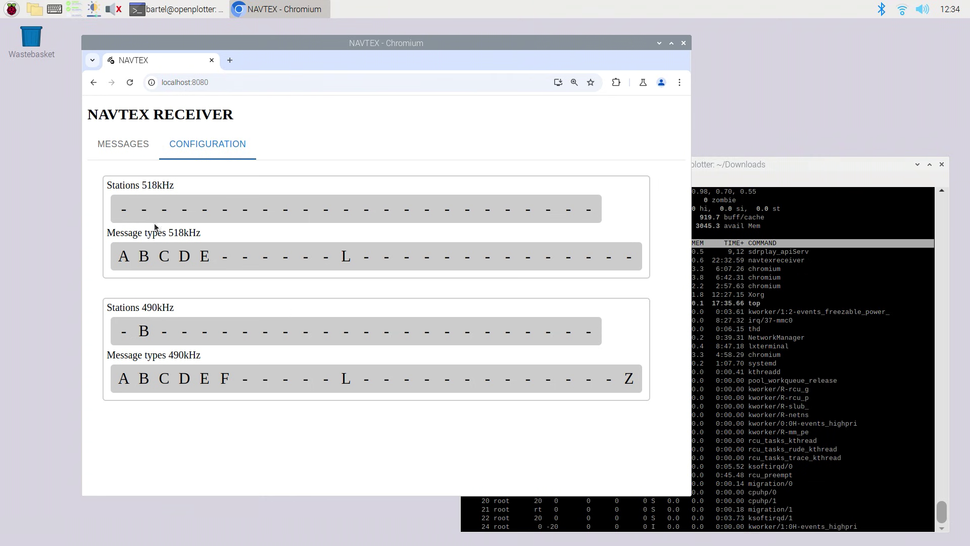
{"action": "left_click", "coordinate": [127, 150]}
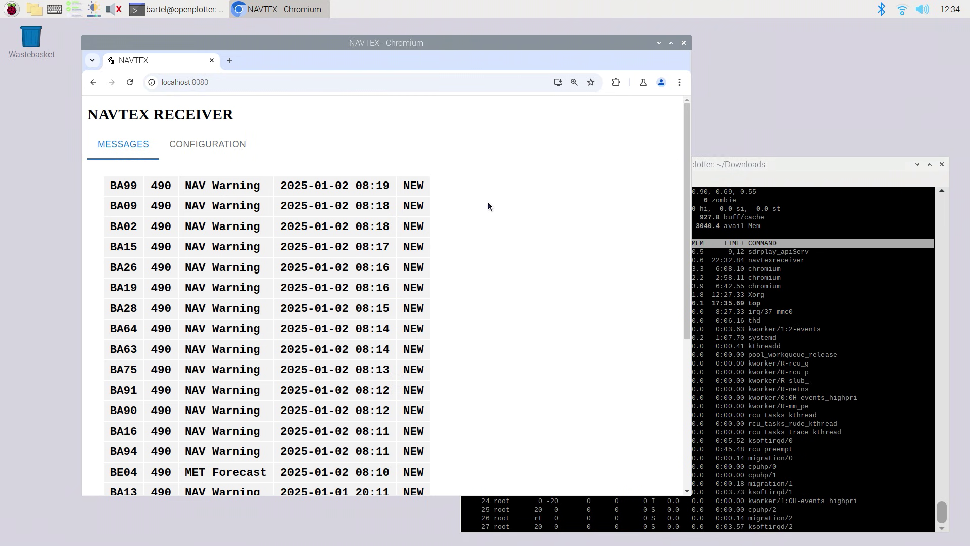
Step: Open message BE04's full text from the list and close it again
{"action": "scroll", "coordinate": [488, 206], "scroll_direction": "down", "scroll_amount": 3}
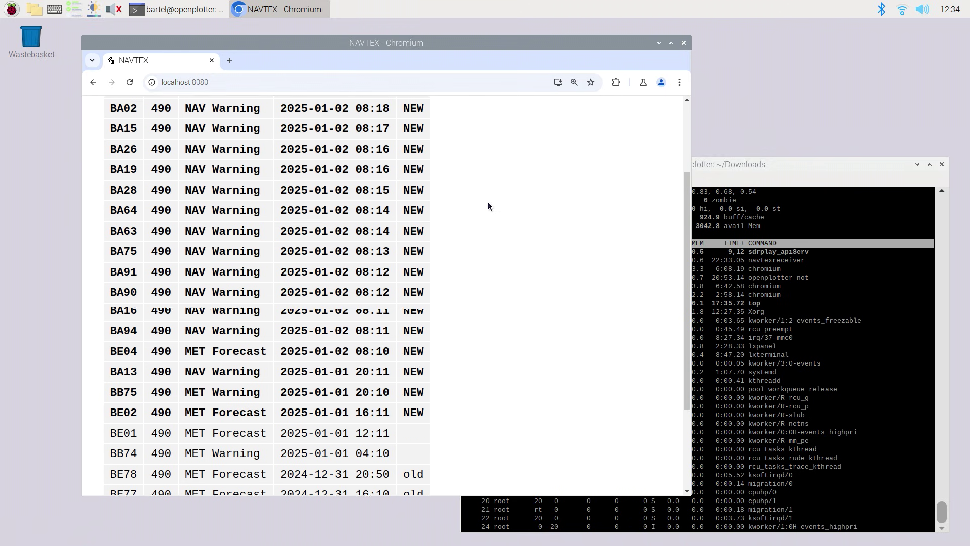
{"action": "left_click", "coordinate": [127, 349]}
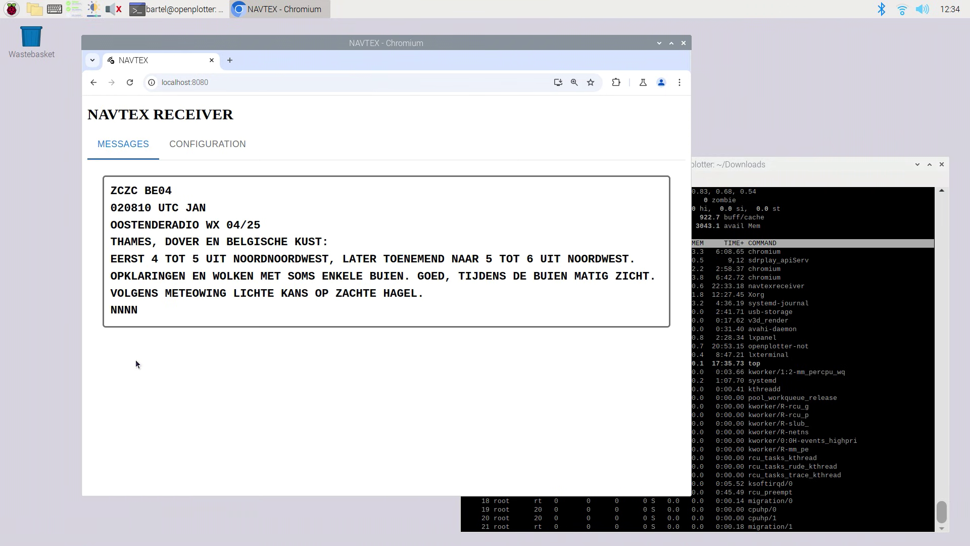
{"action": "left_click", "coordinate": [143, 365]}
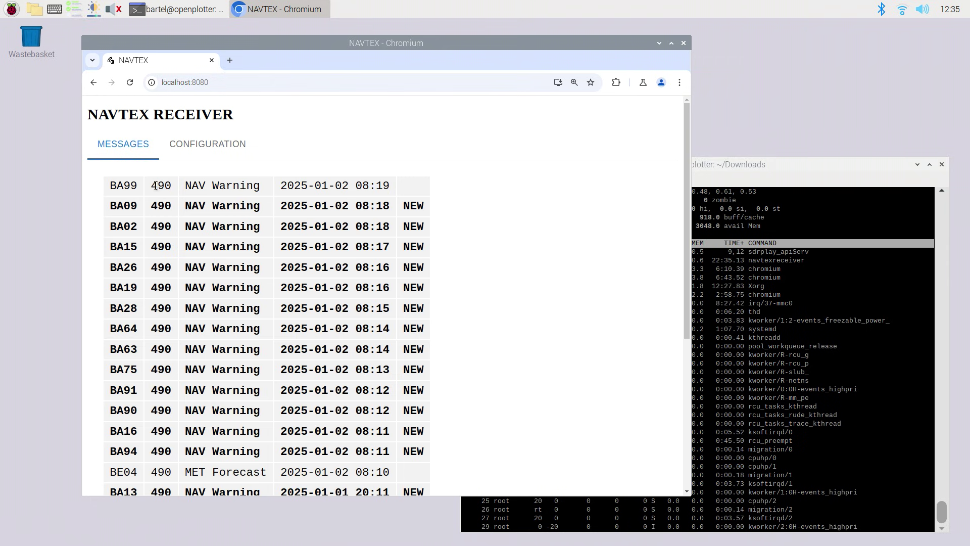
Step: Restrict the 518kHz stations to P only, clear 490kHz station B, and return to messages
{"action": "left_click", "coordinate": [202, 147]}
{"action": "left_click", "coordinate": [364, 209]}
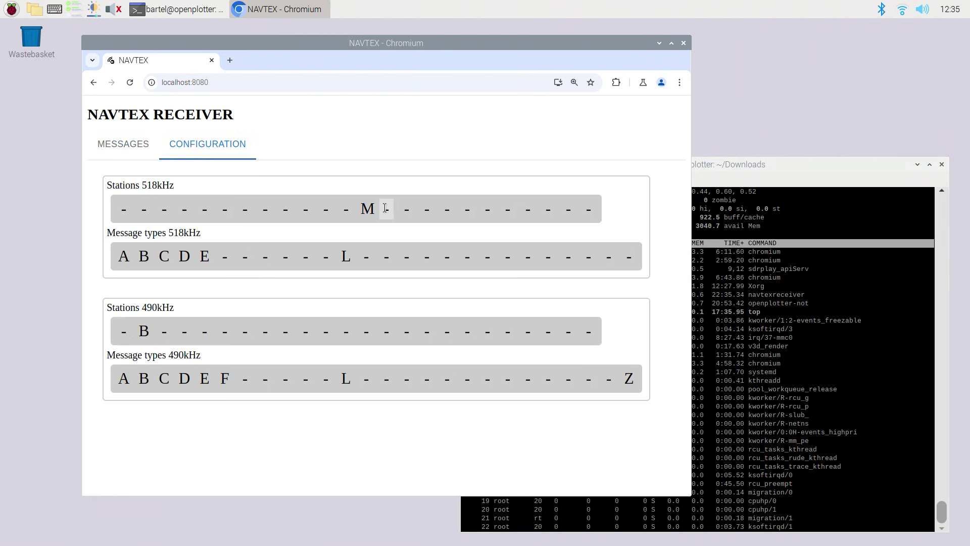
{"action": "left_click", "coordinate": [427, 207]}
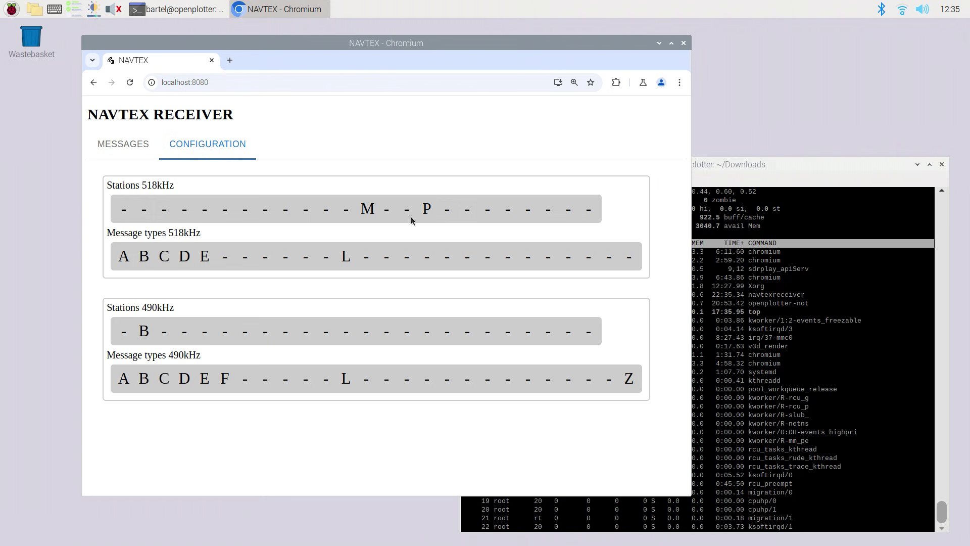
{"action": "left_click", "coordinate": [371, 208]}
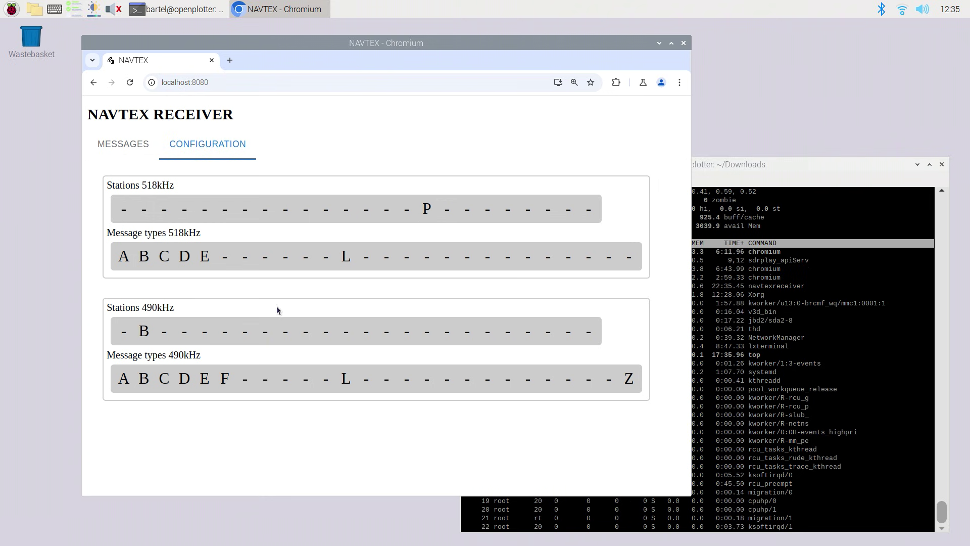
{"action": "left_click", "coordinate": [145, 333]}
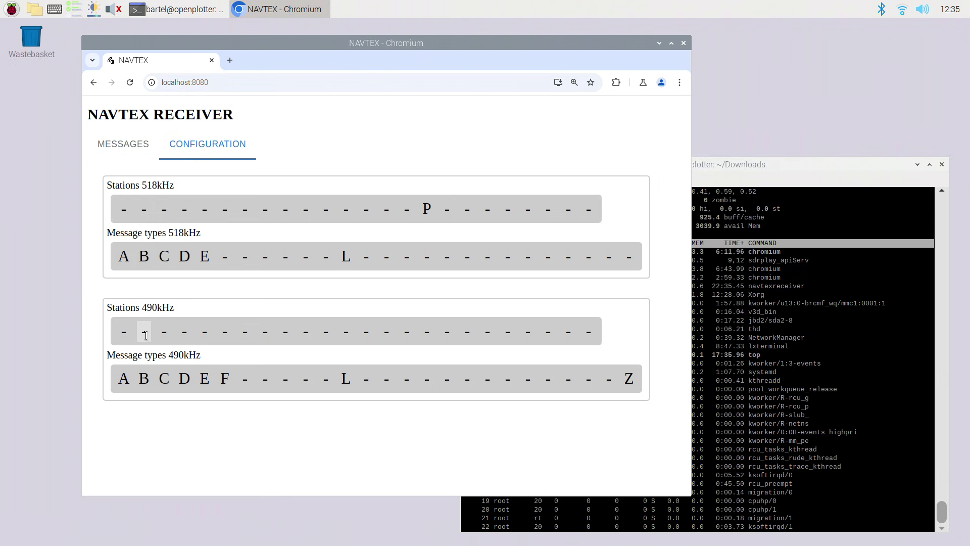
{"action": "left_click", "coordinate": [134, 153]}
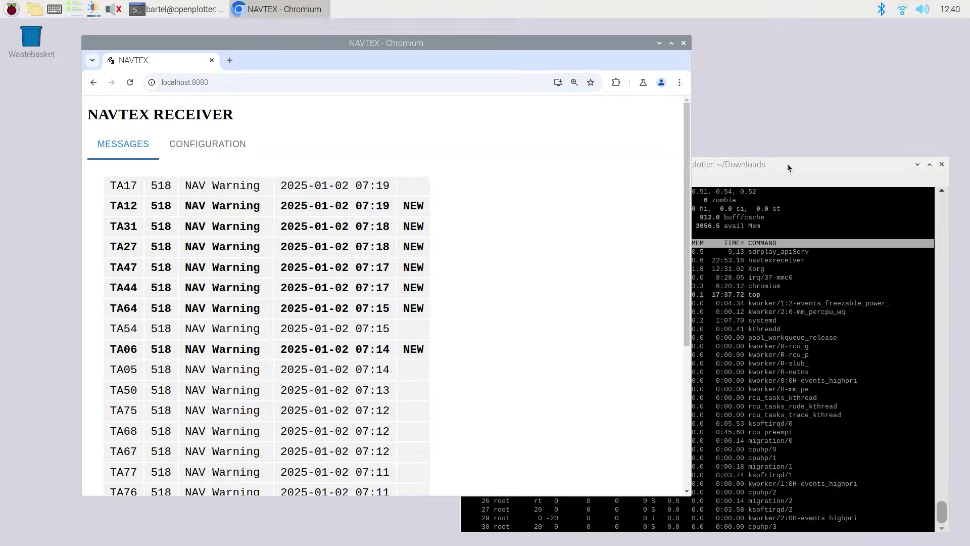
Step: Bring the top terminal forward, move it up-left, and highlight the navtexreceiver process
{"action": "left_click", "coordinate": [787, 163]}
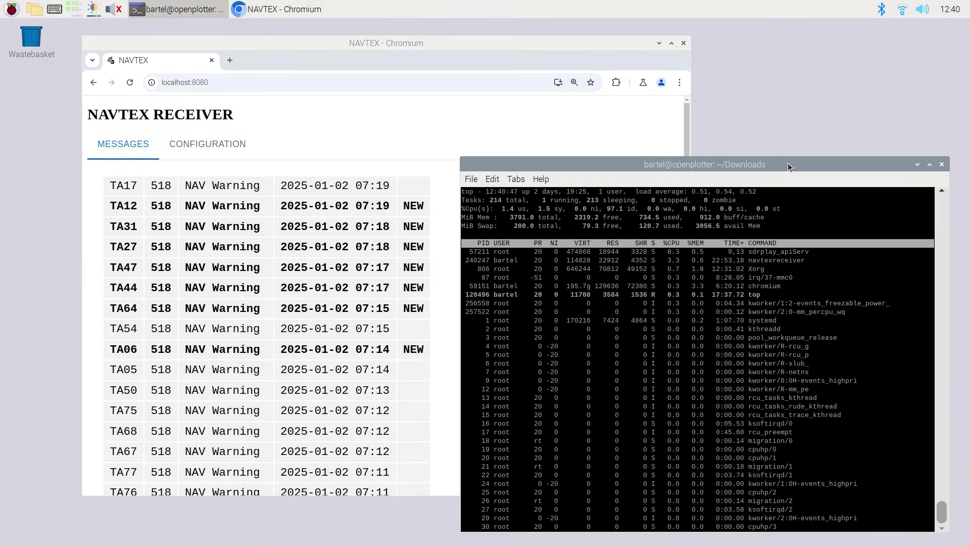
{"action": "left_click_drag", "start_coordinate": [777, 164], "coordinate": [673, 121]}
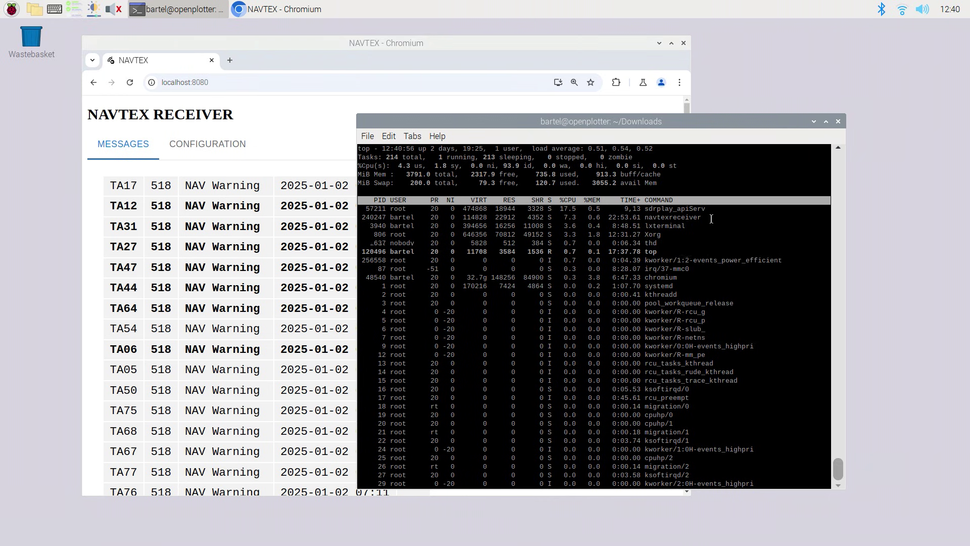
{"action": "left_click_drag", "start_coordinate": [708, 217], "coordinate": [643, 217]}
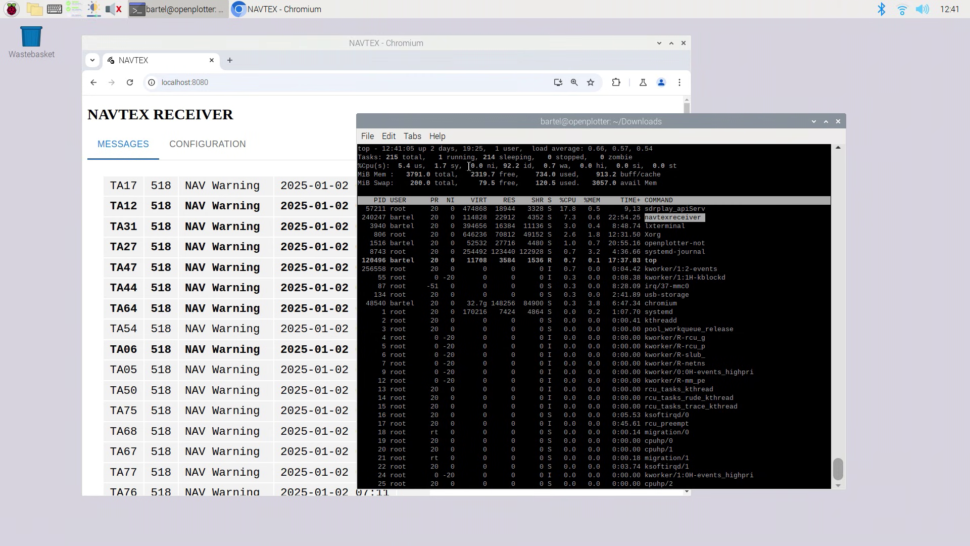
{"action": "left_click_drag", "start_coordinate": [504, 163], "coordinate": [537, 165]}
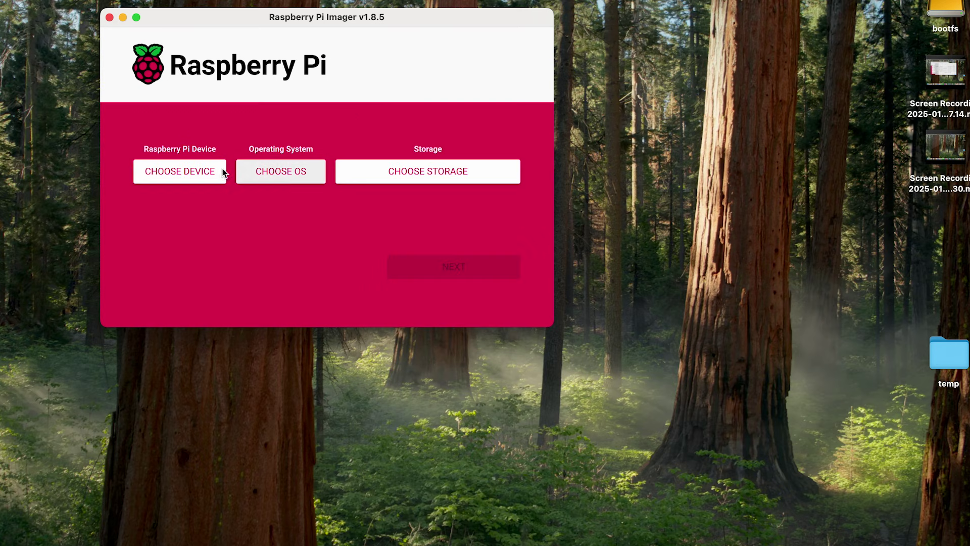
Step: Choose Raspberry Pi 4 as the device and the custom OpenPlotter .img from Downloads as the OS
{"action": "left_click", "coordinate": [224, 173]}
{"action": "left_click", "coordinate": [217, 208]}
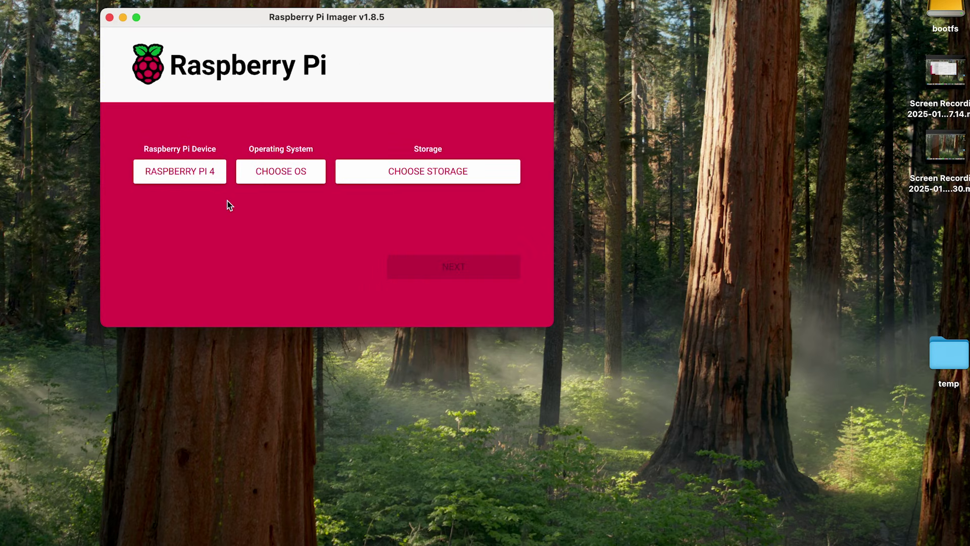
{"action": "left_click", "coordinate": [278, 165]}
{"action": "scroll", "coordinate": [279, 169], "scroll_direction": "down", "scroll_amount": 3}
{"action": "scroll", "coordinate": [279, 170], "scroll_direction": "down", "scroll_amount": 5}
{"action": "left_click", "coordinate": [205, 282]}
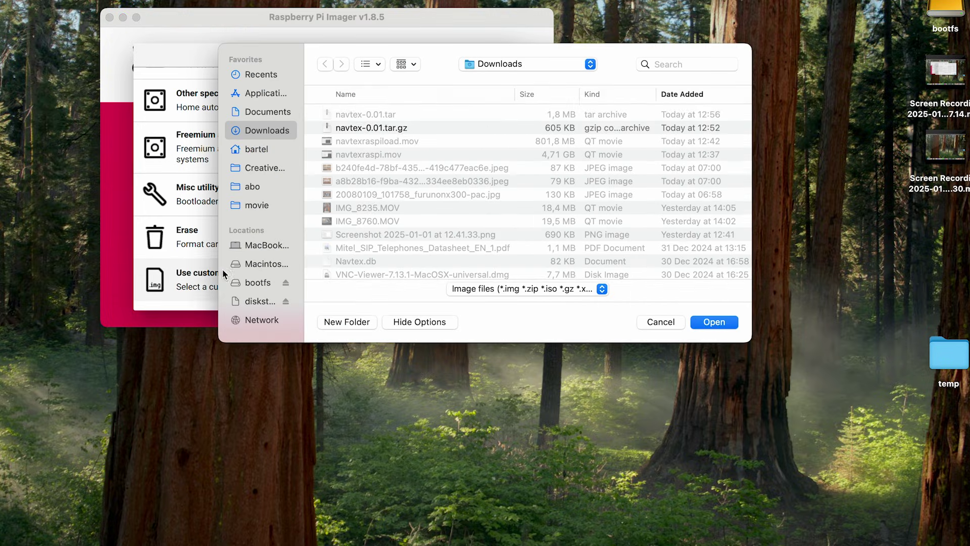
{"action": "scroll", "coordinate": [371, 194], "scroll_direction": "down", "scroll_amount": 5}
{"action": "left_click", "coordinate": [387, 172]}
{"action": "left_click", "coordinate": [713, 322]}
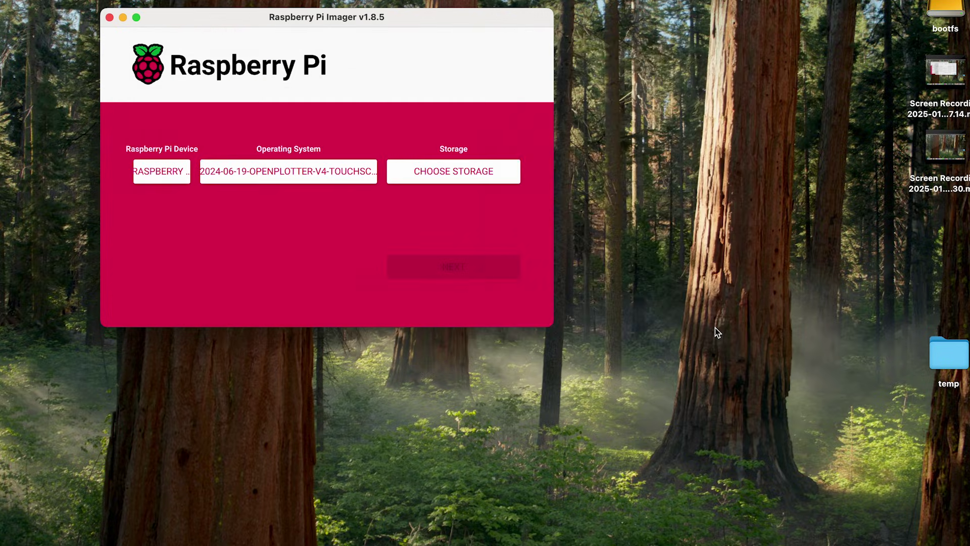
Step: Target the ASMT 2105 Media drive, apply saved OS customisation, and confirm erasing to write
{"action": "left_click", "coordinate": [460, 173]}
{"action": "left_click", "coordinate": [278, 88]}
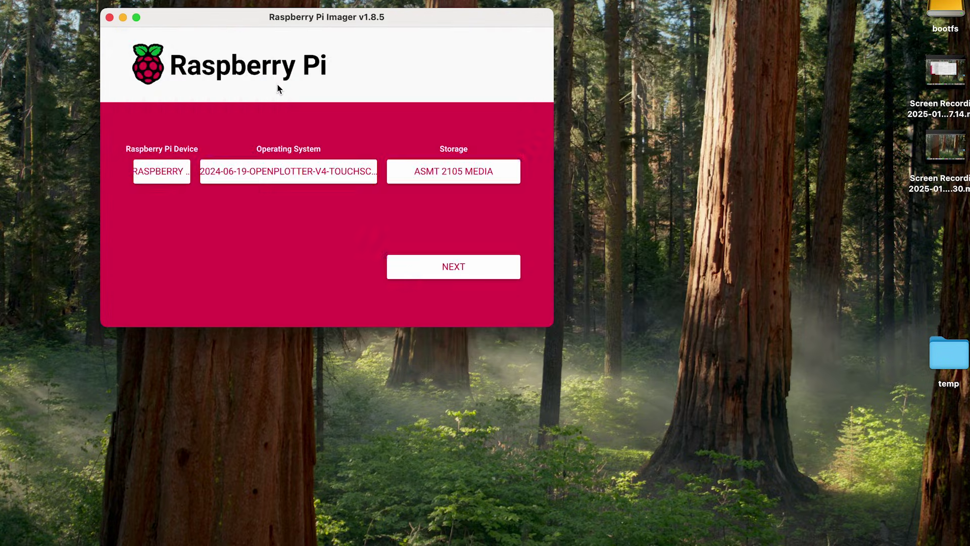
{"action": "left_click", "coordinate": [472, 276]}
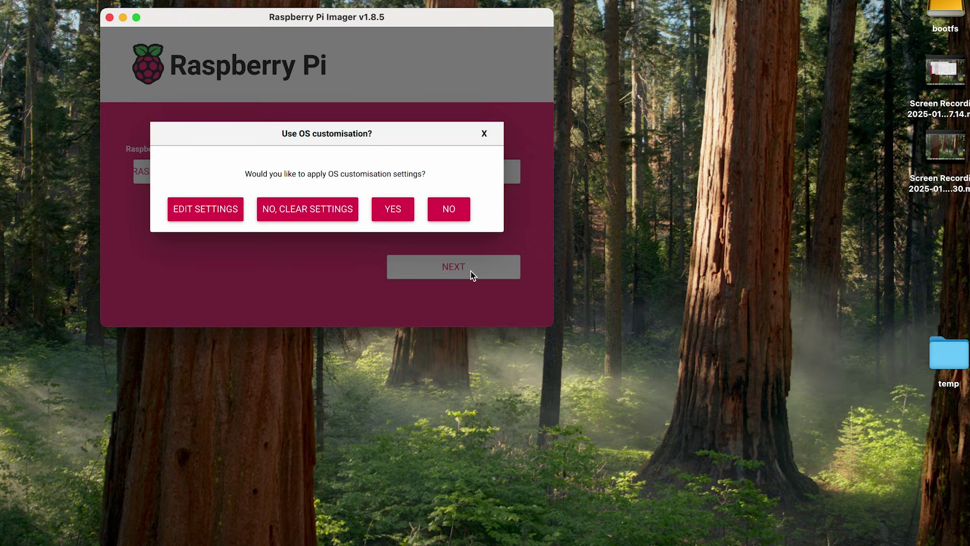
{"action": "left_click", "coordinate": [393, 210]}
{"action": "left_click", "coordinate": [352, 219]}
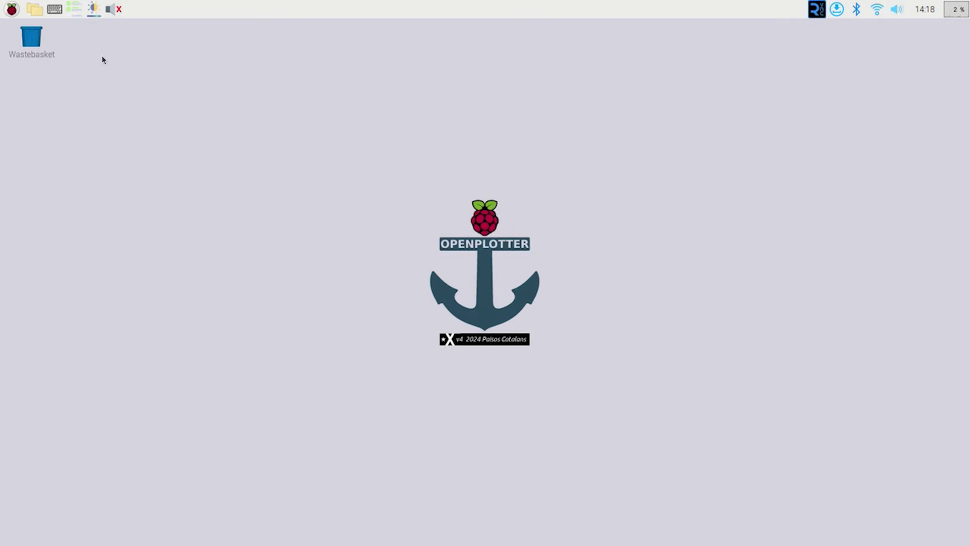
Step: Open a new terminal window from the Pi's applications menu
{"action": "left_click", "coordinate": [13, 9]}
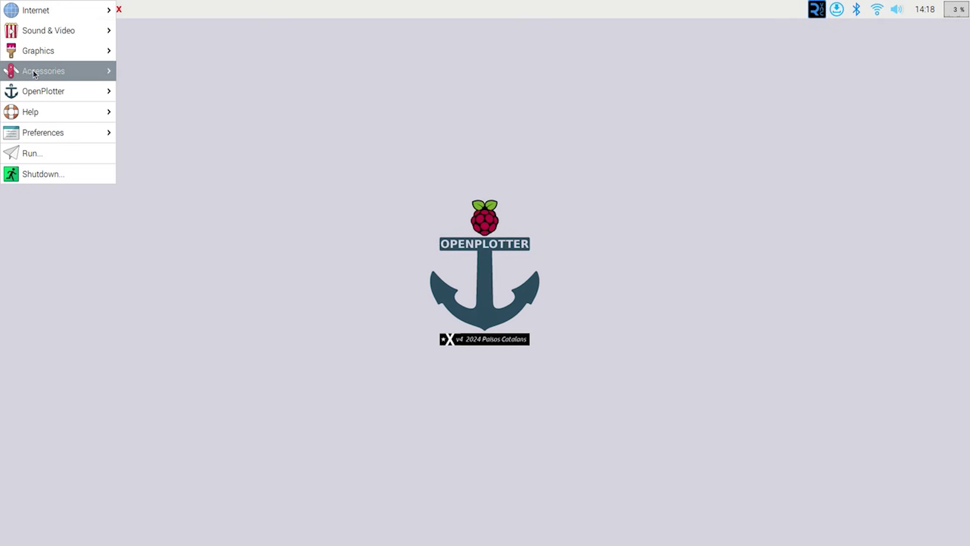
{"action": "mouse_move", "coordinate": [46, 71]}
{"action": "left_click", "coordinate": [177, 268]}
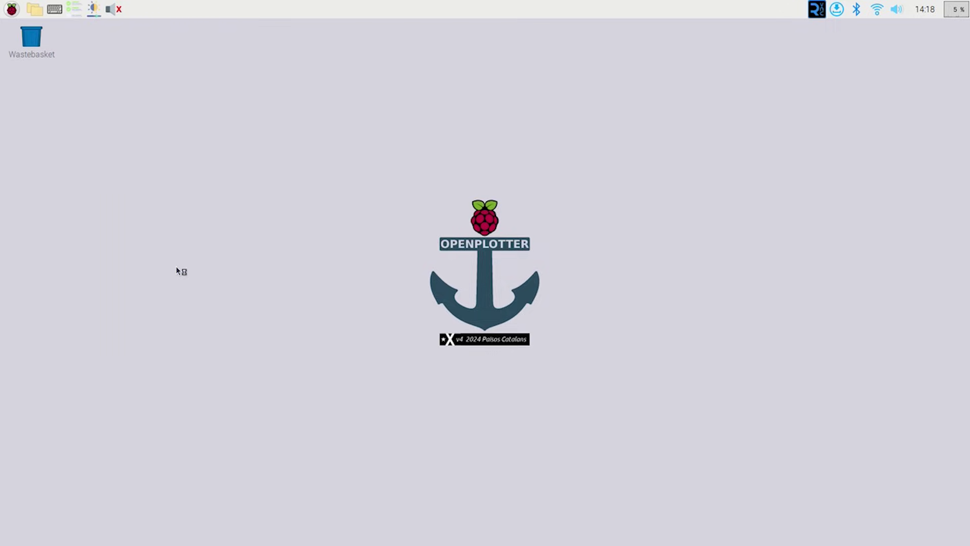
{"action": "left_click", "coordinate": [917, 332]}
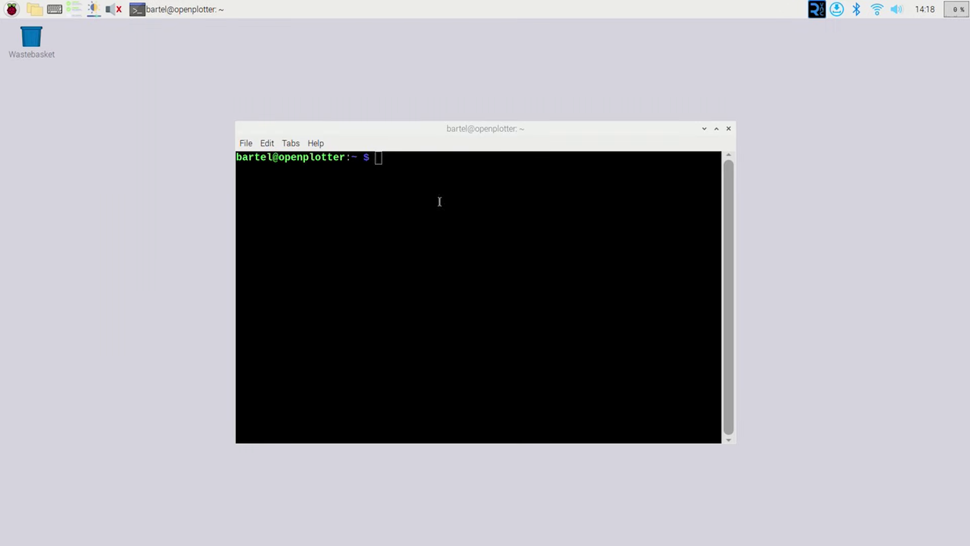
Step: Launch Chromium, search for 'sdrplay', and open the sdrplay.com home page
{"action": "left_click", "coordinate": [11, 9]}
{"action": "mouse_move", "coordinate": [20, 10]}
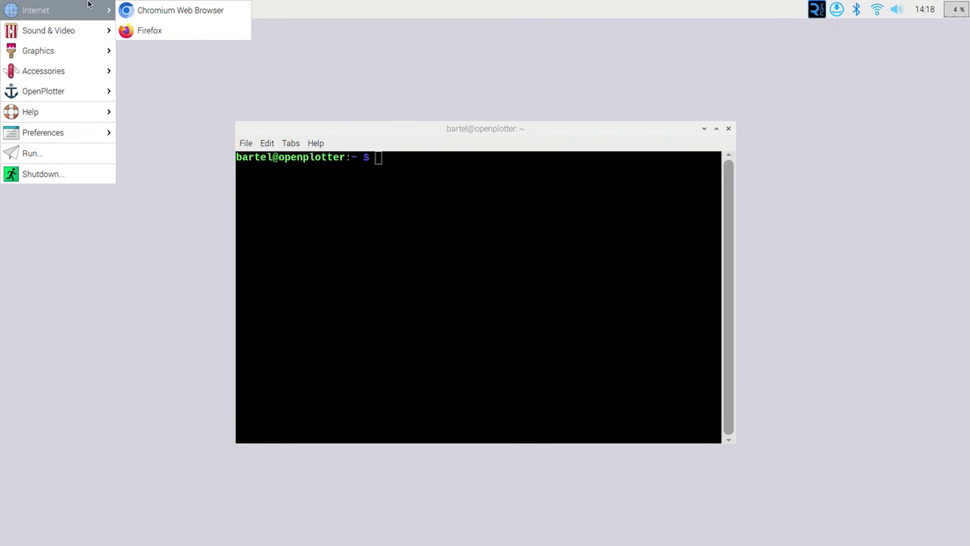
{"action": "left_click", "coordinate": [149, 10]}
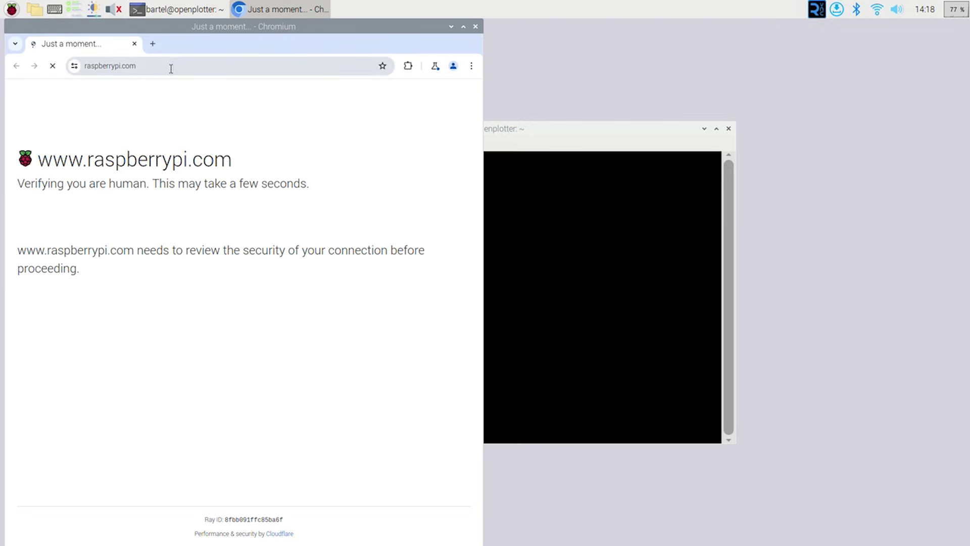
{"action": "left_click", "coordinate": [170, 67]}
{"action": "type", "text": "sdrplay"}
{"action": "key", "text": "Return"}
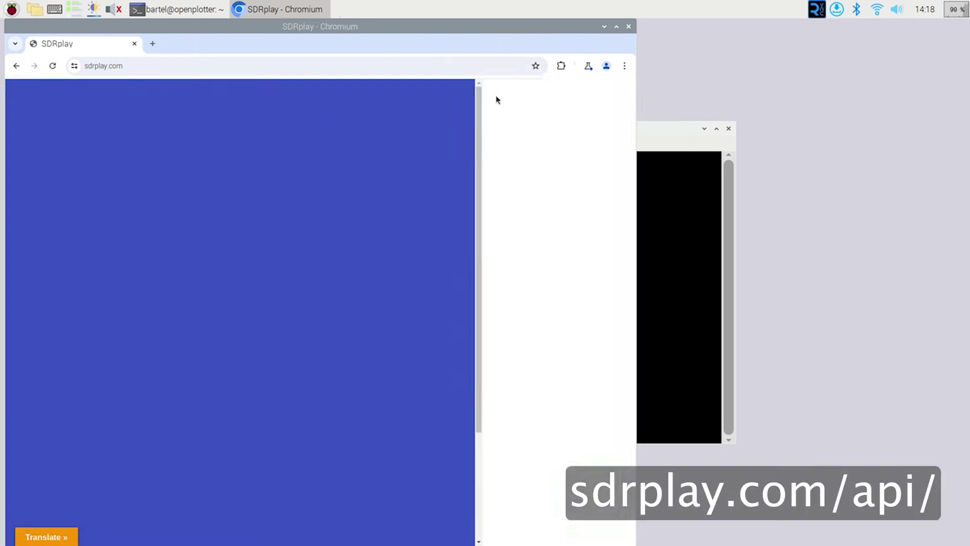
{"action": "mouse_move", "coordinate": [313, 130]}
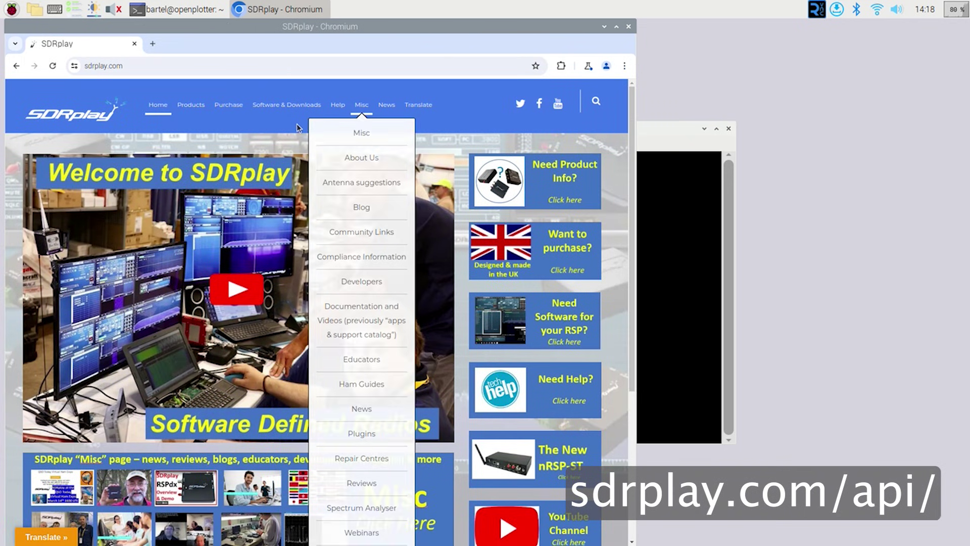
{"action": "mouse_move", "coordinate": [281, 109]}
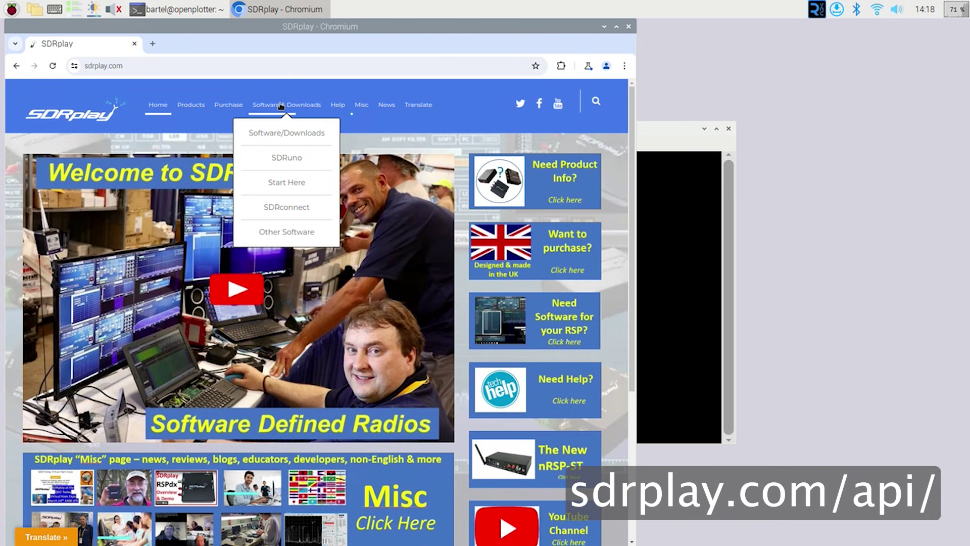
Step: Download the API Linux 3.15.2 installer from SDRplay's Other Software API page
{"action": "left_click", "coordinate": [295, 236]}
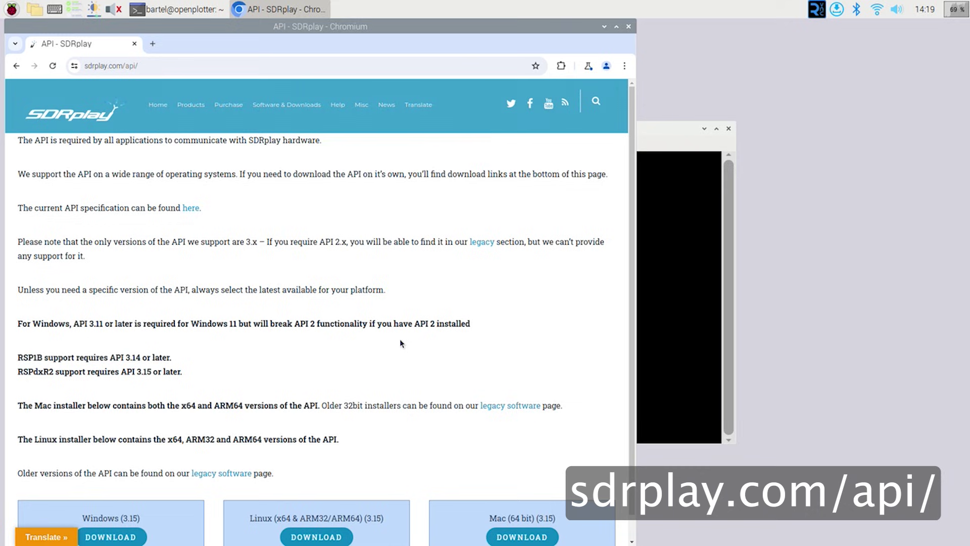
{"action": "scroll", "coordinate": [235, 217], "scroll_direction": "down", "scroll_amount": 1}
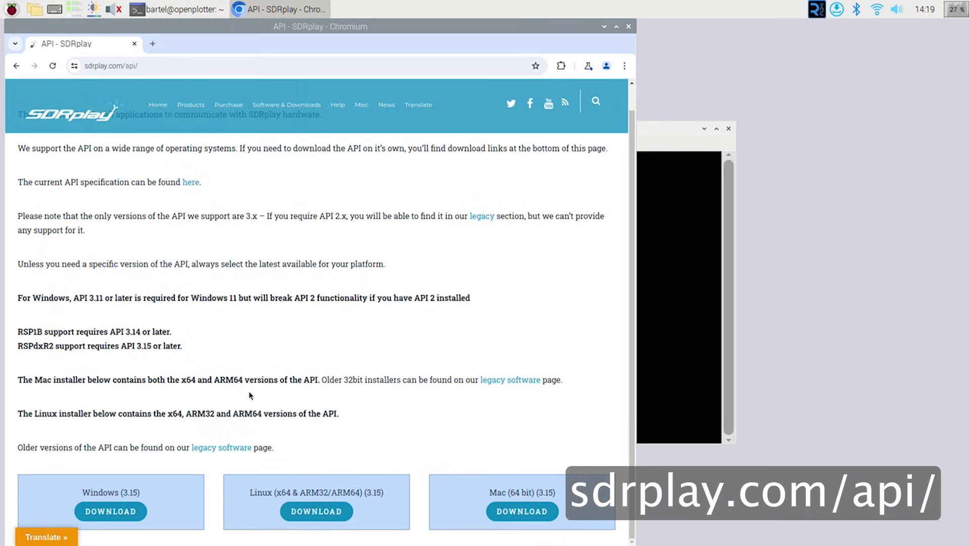
{"action": "left_click", "coordinate": [327, 510]}
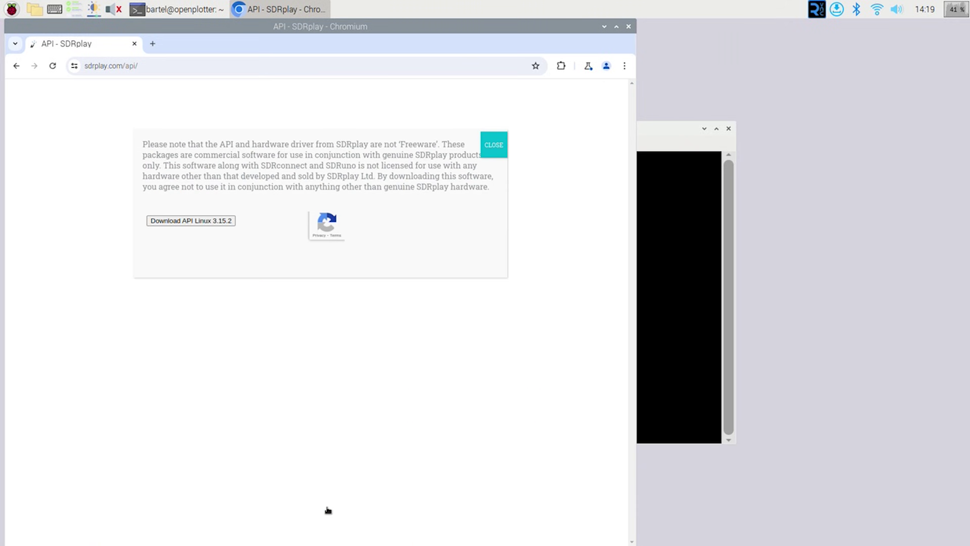
{"action": "left_click", "coordinate": [210, 222]}
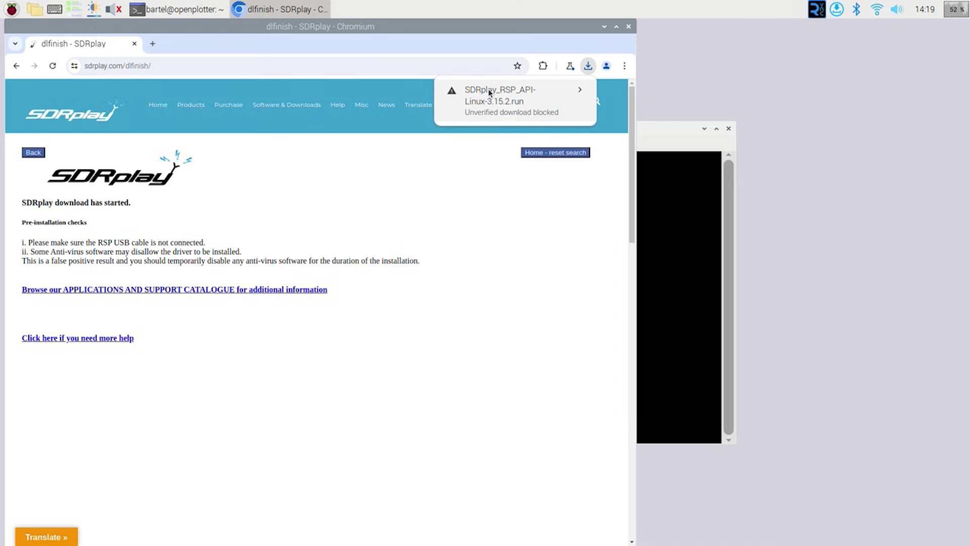
Step: Change into the Downloads folder, correcting a mistyped 'cd Downloads/ls' command
{"action": "left_click", "coordinate": [667, 227]}
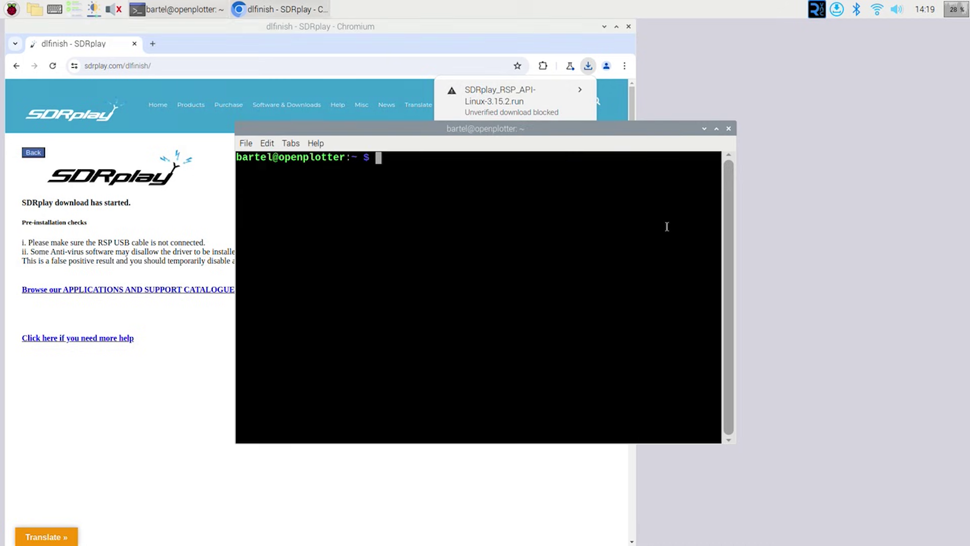
{"action": "type", "text": "cd "}
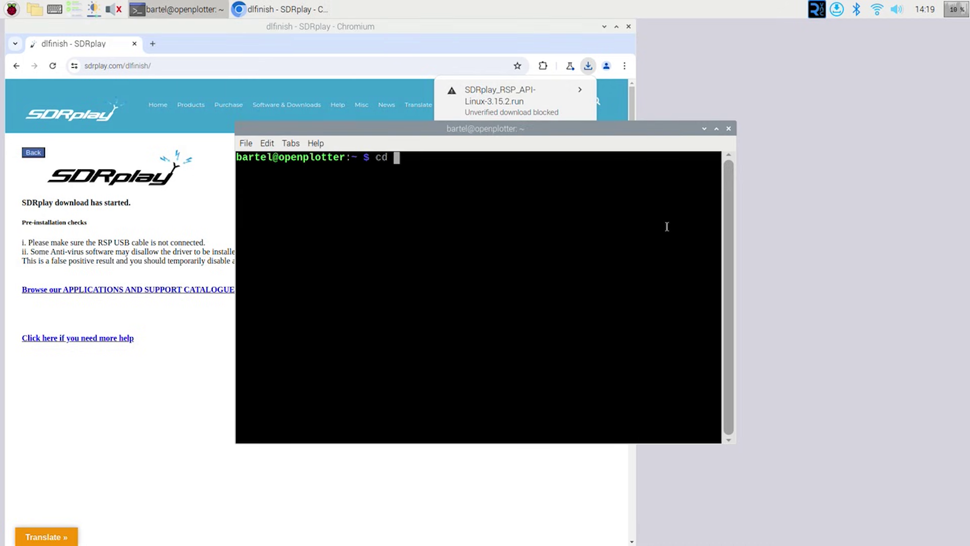
{"action": "type", "text": "Do"}
{"action": "key", "text": "Tab"}
{"action": "key", "text": "Tab"}
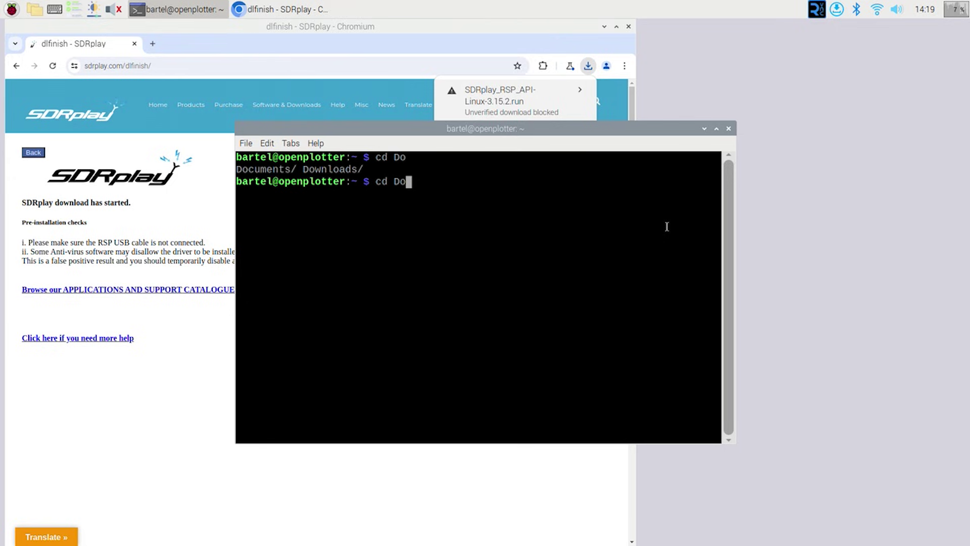
{"action": "type", "text": "wnl"}
{"action": "key", "text": "Tab"}
{"action": "type", "text": "ls"}
{"action": "key", "text": "Return"}
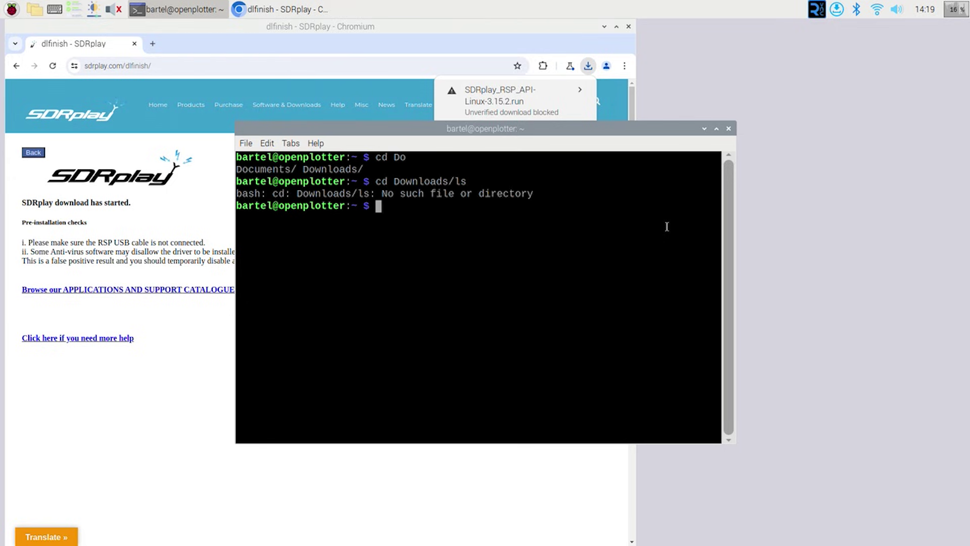
{"action": "type", "text": "l"}
{"action": "key", "text": "BackSpace"}
{"action": "key", "text": "Up"}
{"action": "key", "text": "BackSpace"}
{"action": "key", "text": "BackSpace"}
{"action": "key", "text": "BackSpace"}
{"action": "key", "text": "Return"}
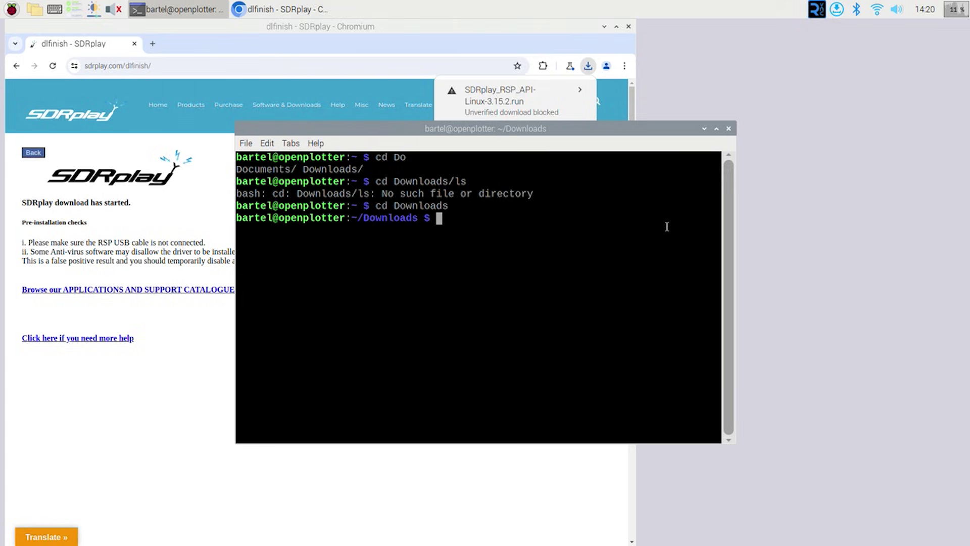
Step: Run ls and ls -l, revealing only an unfinished .crdownload file of 511429 bytes
{"action": "type", "text": "ls"}
{"action": "key", "text": "Return"}
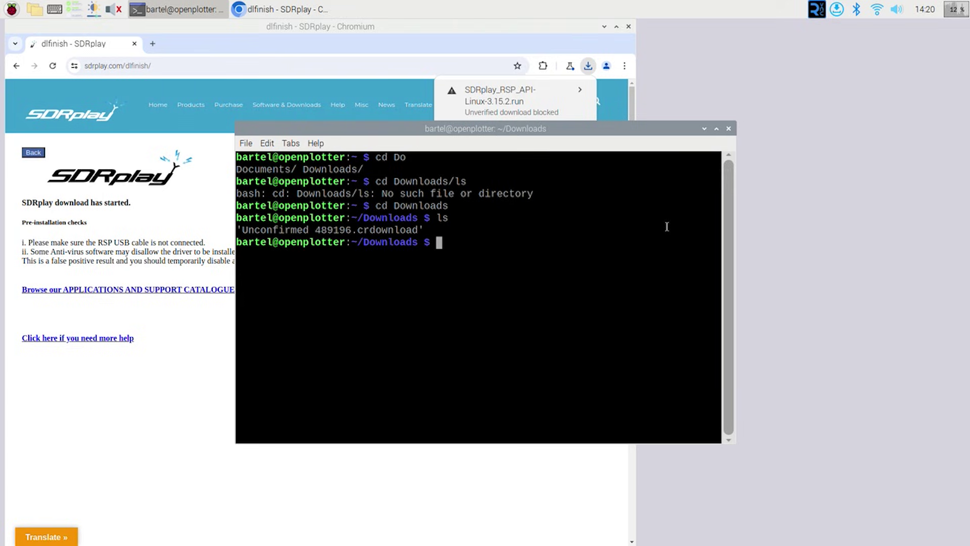
{"action": "type", "text": "ls -l"}
{"action": "key", "text": "Return"}
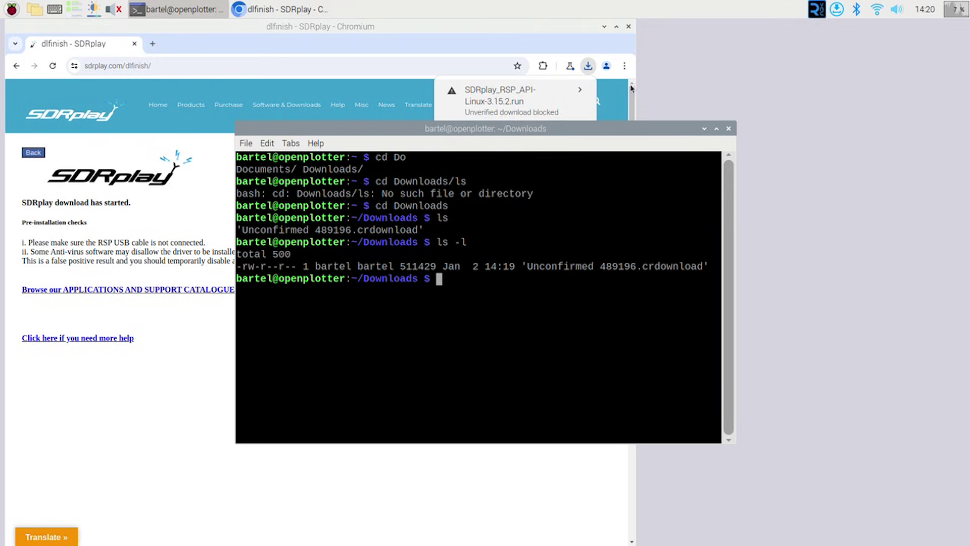
Step: Choose 'Download unverified file' for SDRplay_RSP_API-Linux-3.15.2.run in the downloads list
{"action": "left_click", "coordinate": [512, 101]}
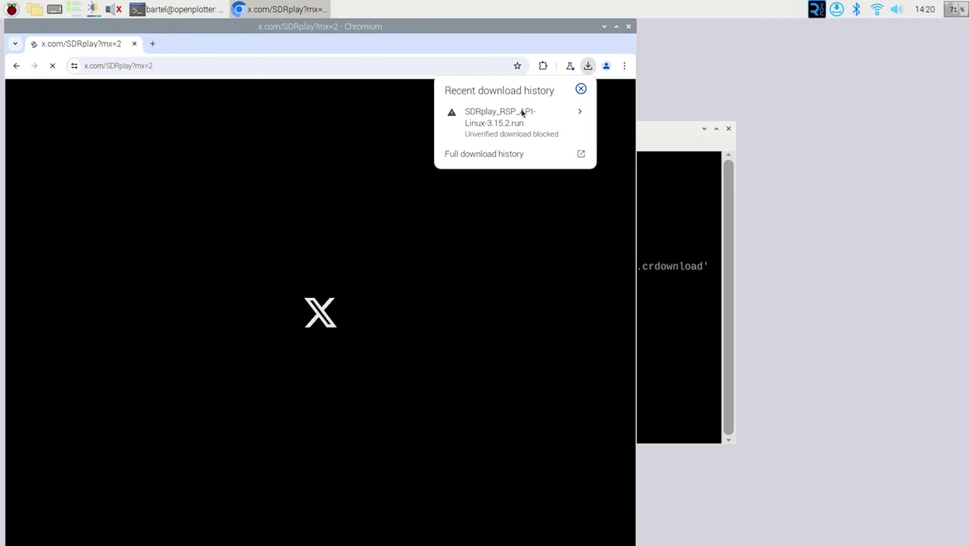
{"action": "left_click", "coordinate": [580, 111]}
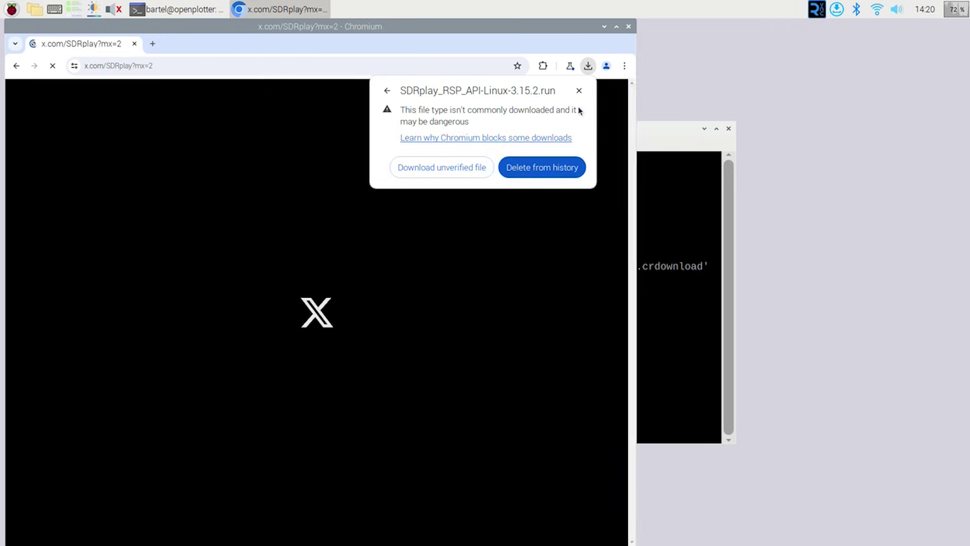
{"action": "left_click", "coordinate": [430, 168]}
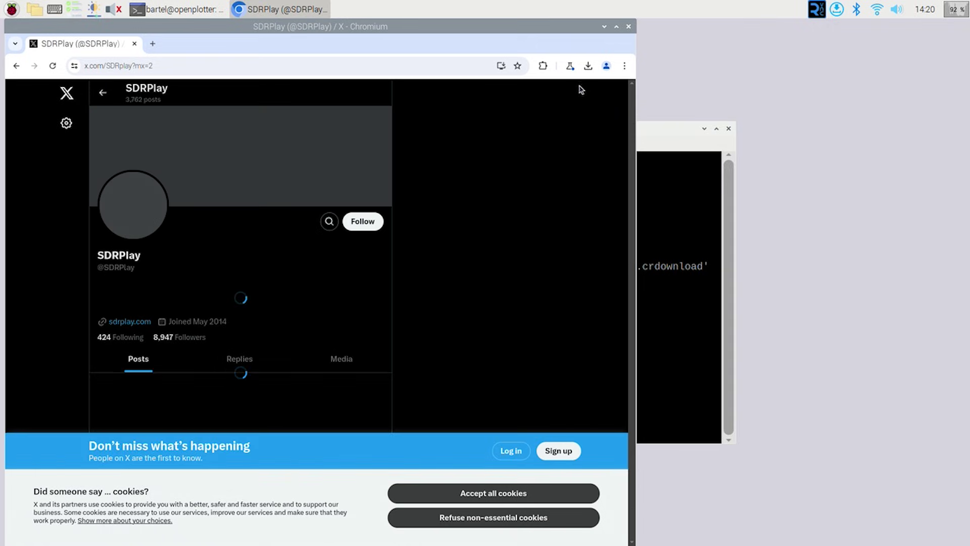
Step: Close Chromium and make SDRplay_RSP_API-Linux-3.15.2.run executable with chmod 700
{"action": "left_click", "coordinate": [659, 135]}
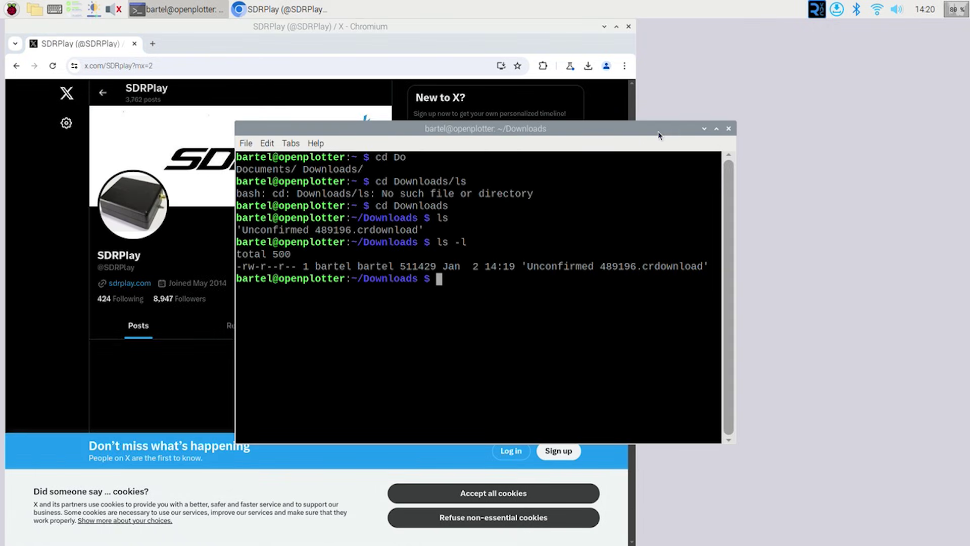
{"action": "type", "text": "ls"}
{"action": "key", "text": "Return"}
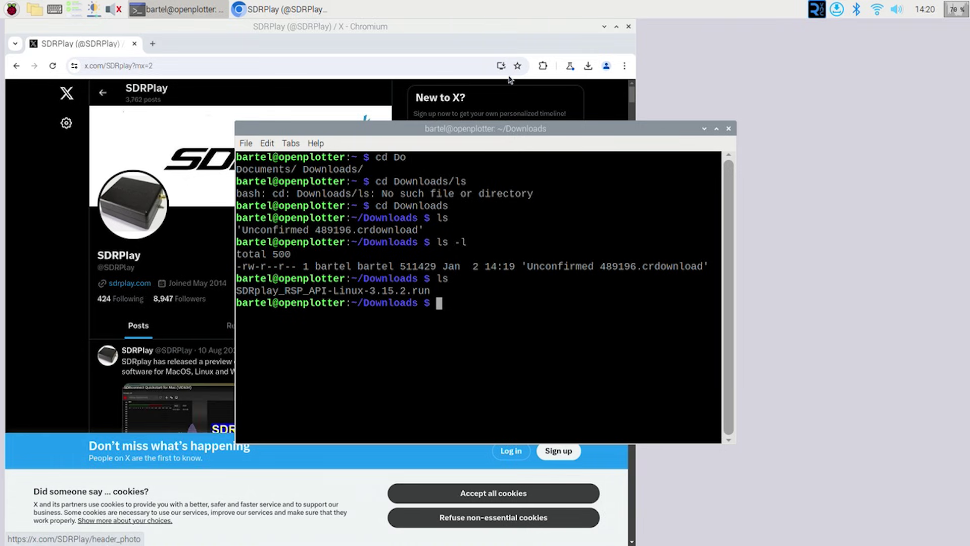
{"action": "left_click", "coordinate": [628, 26]}
{"action": "left_click", "coordinate": [629, 27]}
{"action": "type", "text": "chmod 700"}
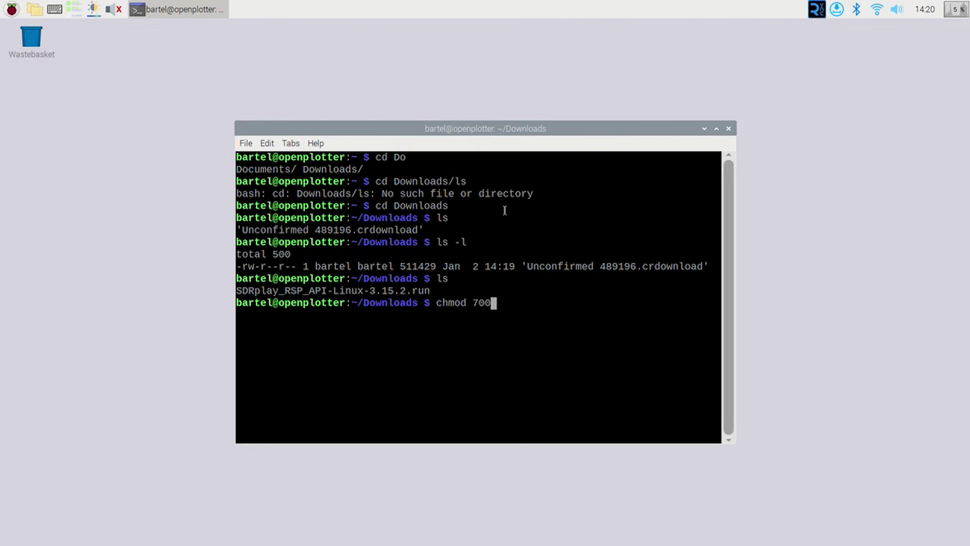
{"action": "type", "text": "SD"}
{"action": "key", "text": "Tab"}
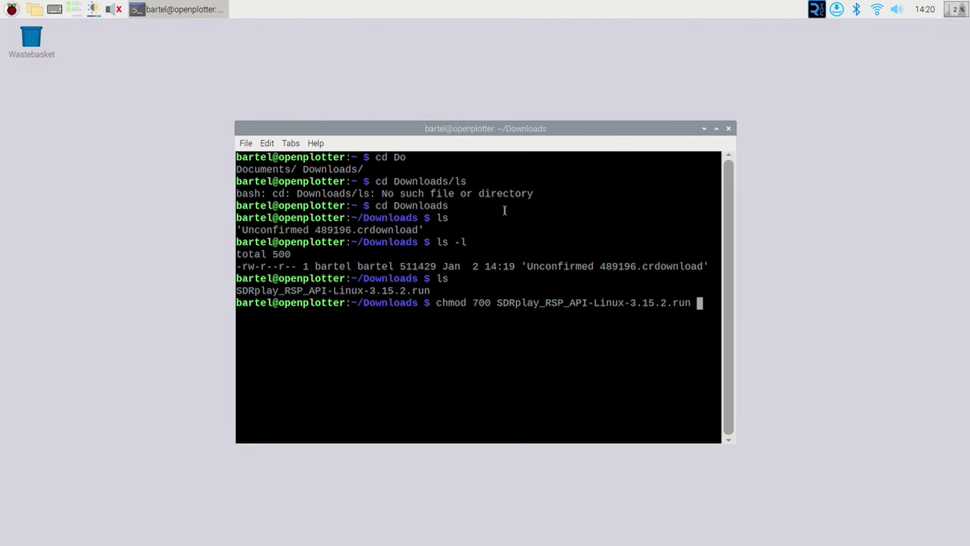
{"action": "key", "text": "Tab"}
{"action": "key", "text": "Return"}
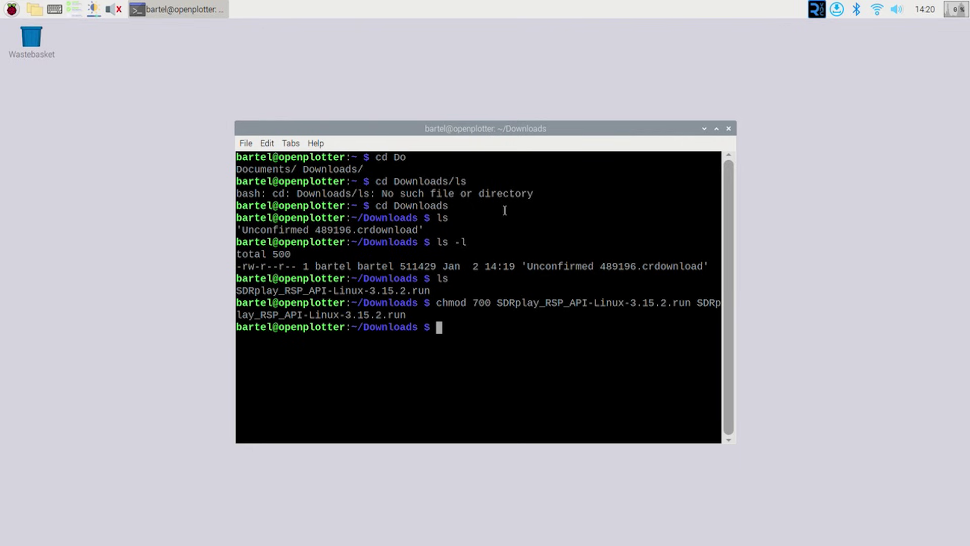
Step: Run the SDRplay_RSP_API-Linux-3.15.2.run installer with sudo
{"action": "type", "text": "./SD"}
{"action": "key", "text": "Tab"}
{"action": "key", "text": "Home"}
{"action": "type", "text": "sudo"}
{"action": "key", "text": "Return"}
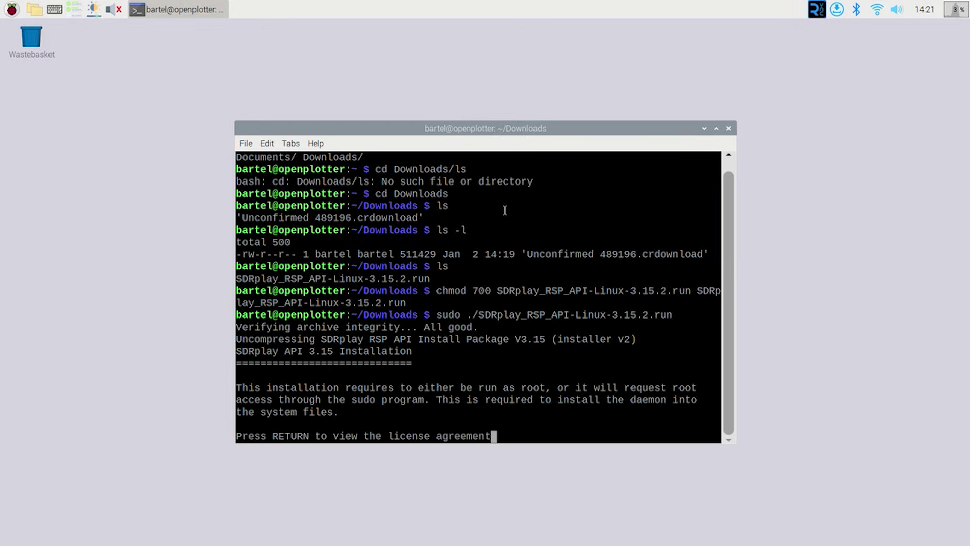
Step: Read through and accept the licence agreement, then accept the default install locations
{"action": "key", "text": "Return"}
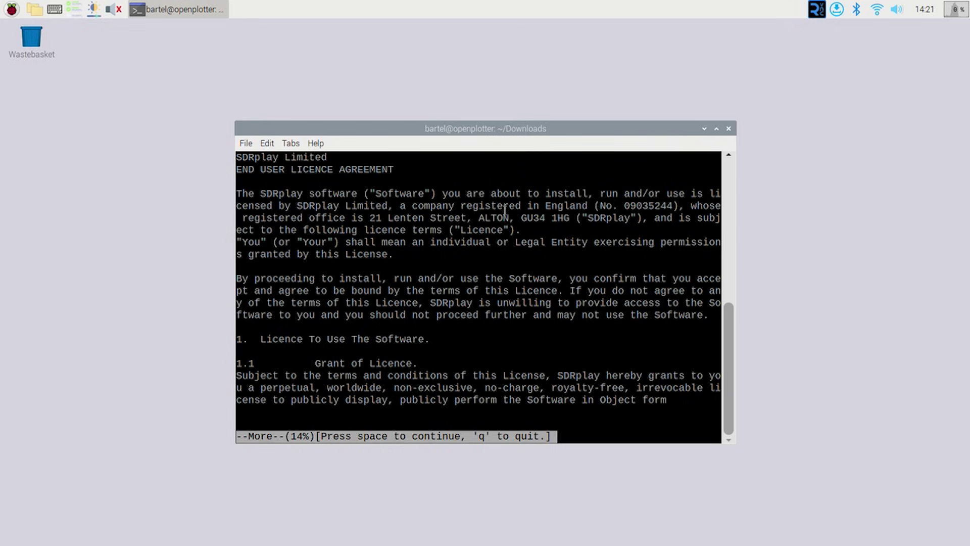
{"action": "key", "text": "Return"}
{"action": "key", "text": "space"}
{"action": "key", "text": "space"}
{"action": "key", "text": "space"}
{"action": "key", "text": "space"}
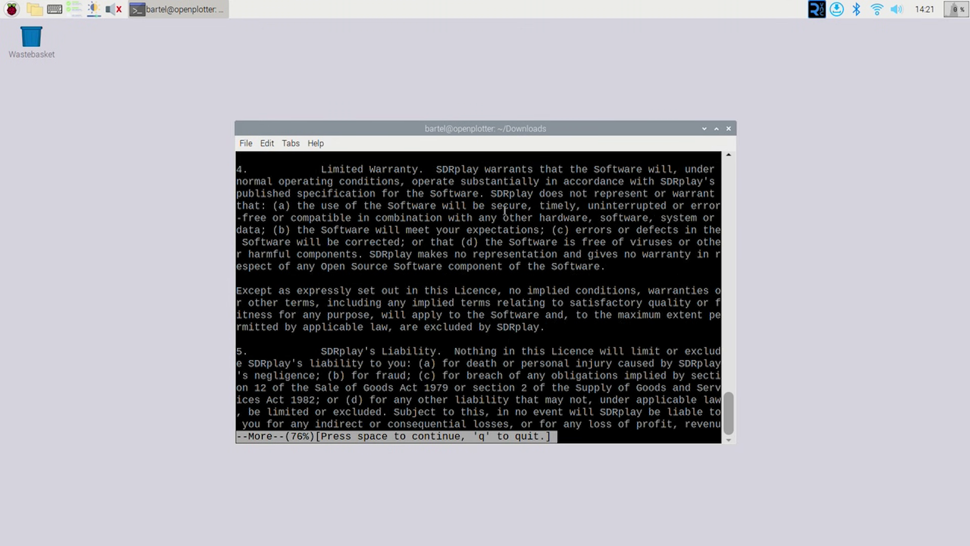
{"action": "type", "text": "y"}
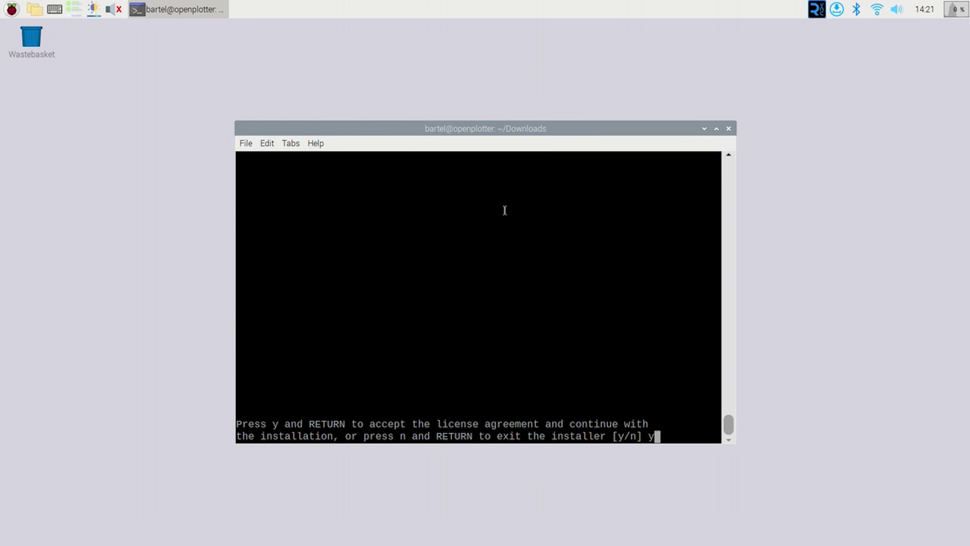
{"action": "key", "text": "Return"}
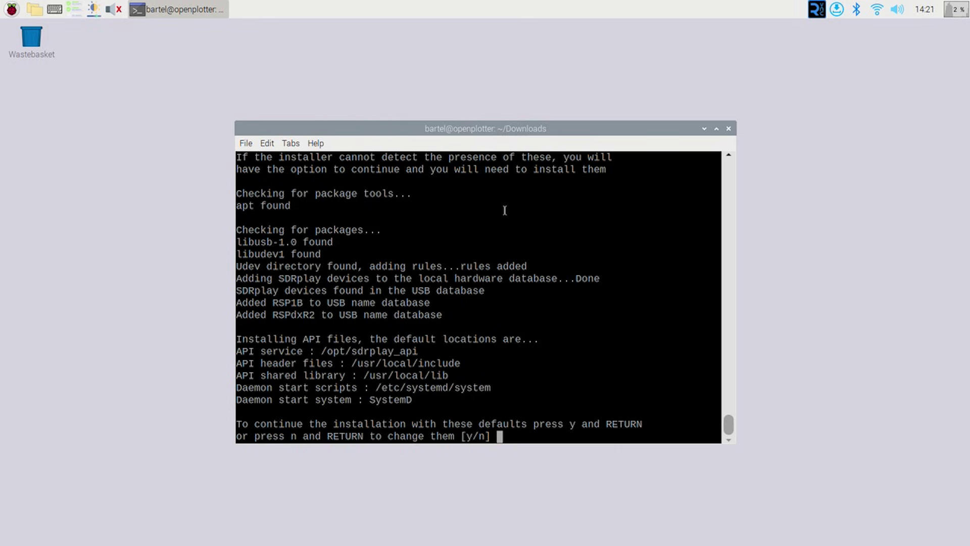
{"action": "type", "text": "y"}
{"action": "key", "text": "Return"}
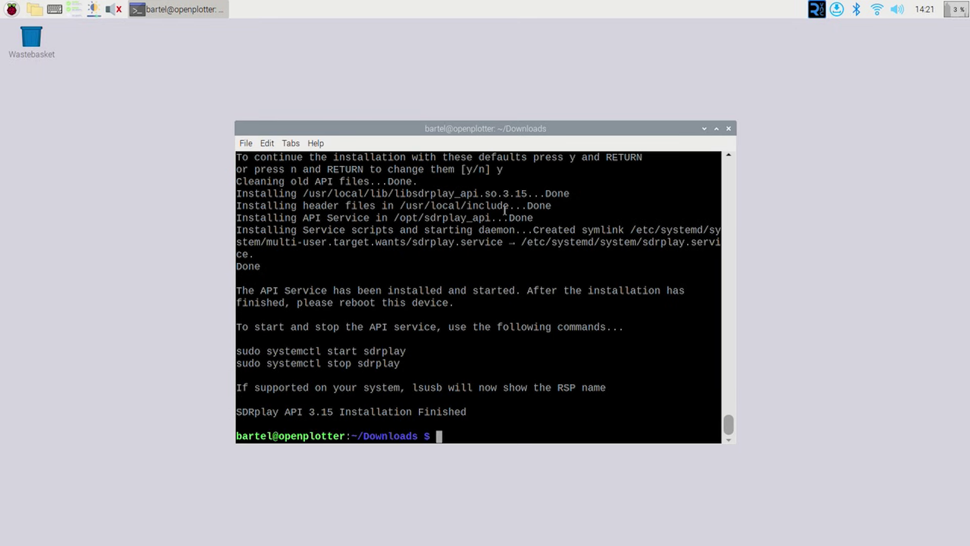
Step: Clear the terminal and apt-get install libcjson-dev, libsqlite3-dev, libmicrohttpd-dev and sqlite3
{"action": "type", "text": "clear"}
{"action": "key", "text": "Return"}
{"action": "type", "text": "sudo atp"}
{"action": "key", "text": "BackSpace"}
{"action": "key", "text": "BackSpace"}
{"action": "type", "text": "pt-get install"}
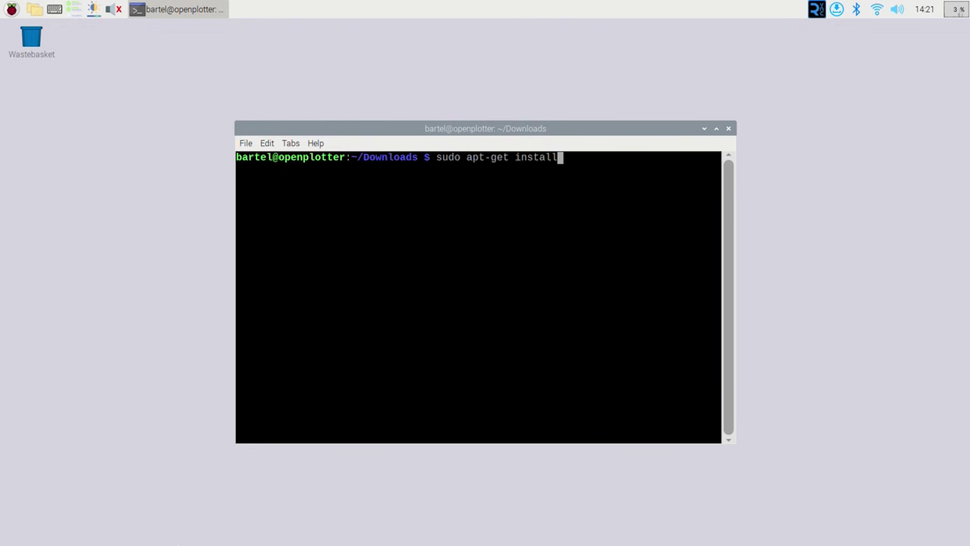
{"action": "type", "text": "libcjson-dev"}
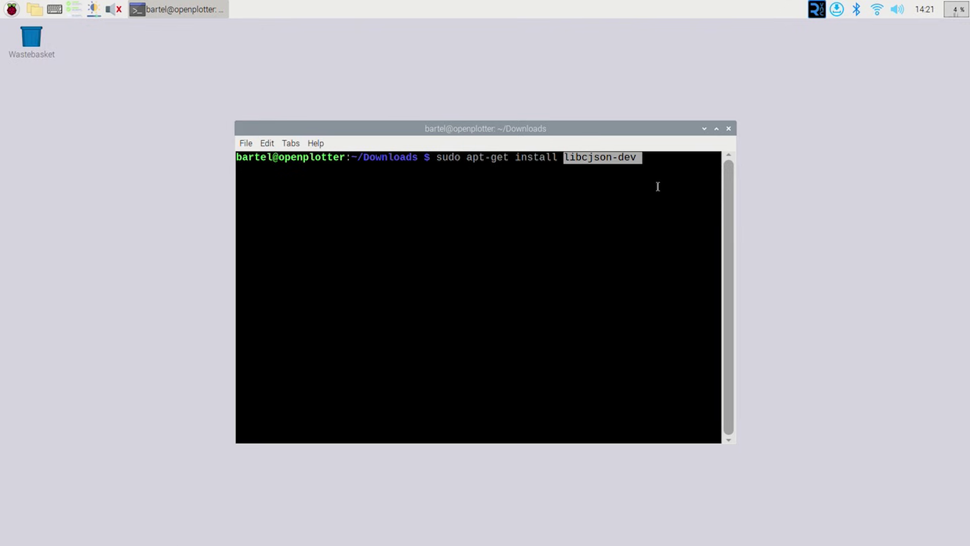
{"action": "type", "text": "libsqlite3-dev"}
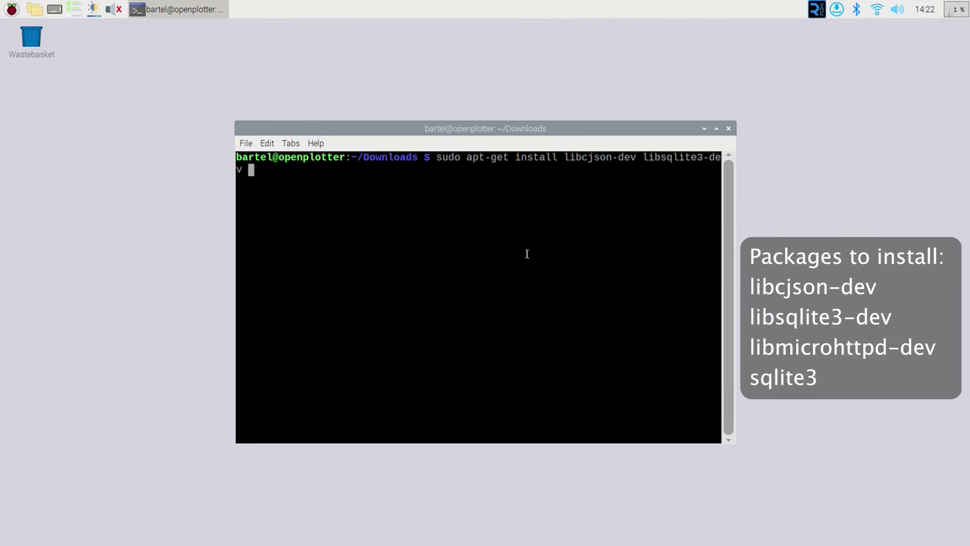
{"action": "type", "text": "libmicrohttpd-dev"}
{"action": "type", "text": "sqlite"}
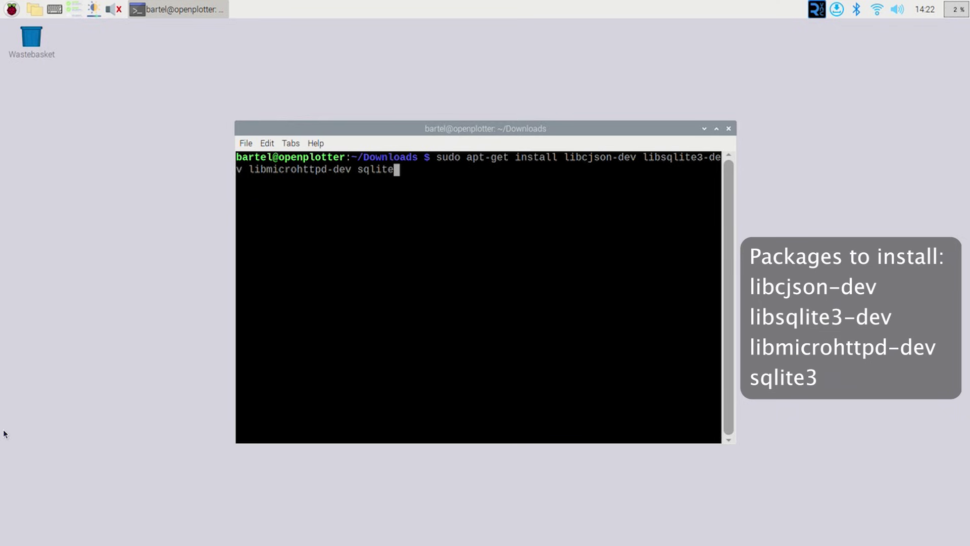
{"action": "type", "text": "3"}
{"action": "key", "text": "Return"}
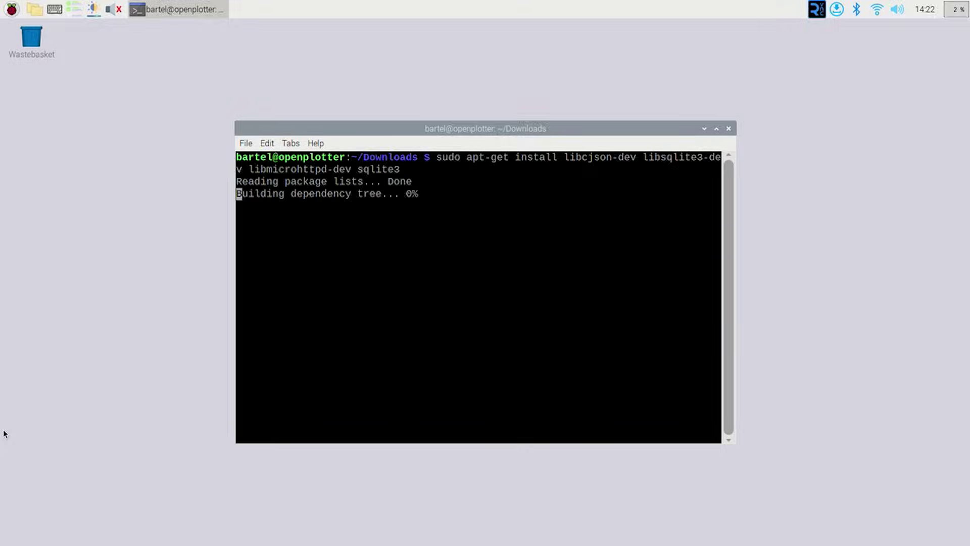
{"action": "key", "text": "alt+Tab"}
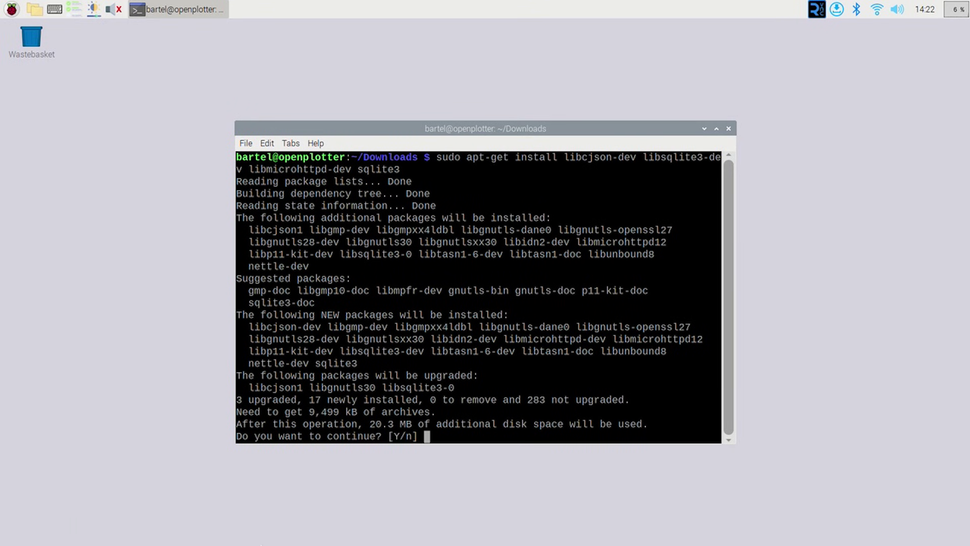
{"action": "type", "text": "y"}
{"action": "key", "text": "Return"}
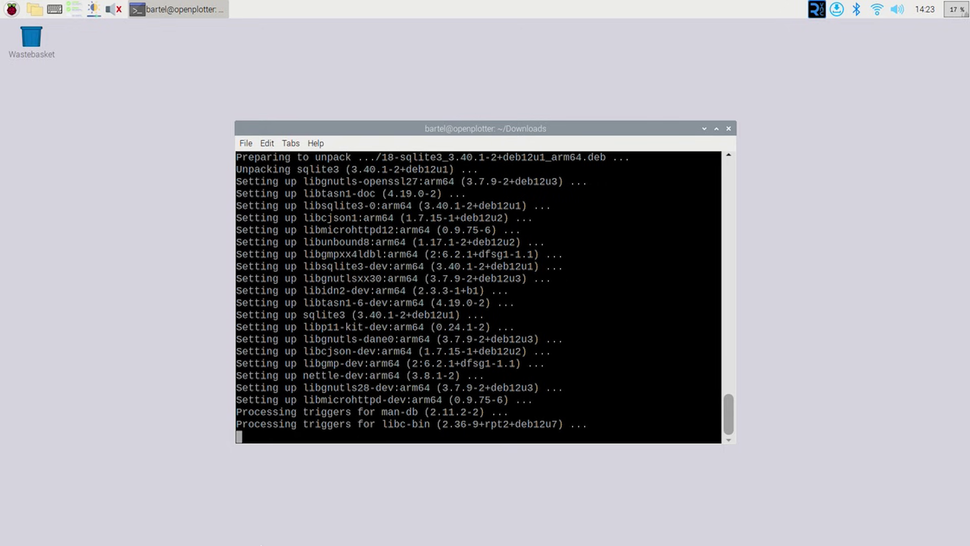
Step: Clear the screen and begin a wget command to csme.be/dl/
{"action": "type", "text": "clear"}
{"action": "key", "text": "Return"}
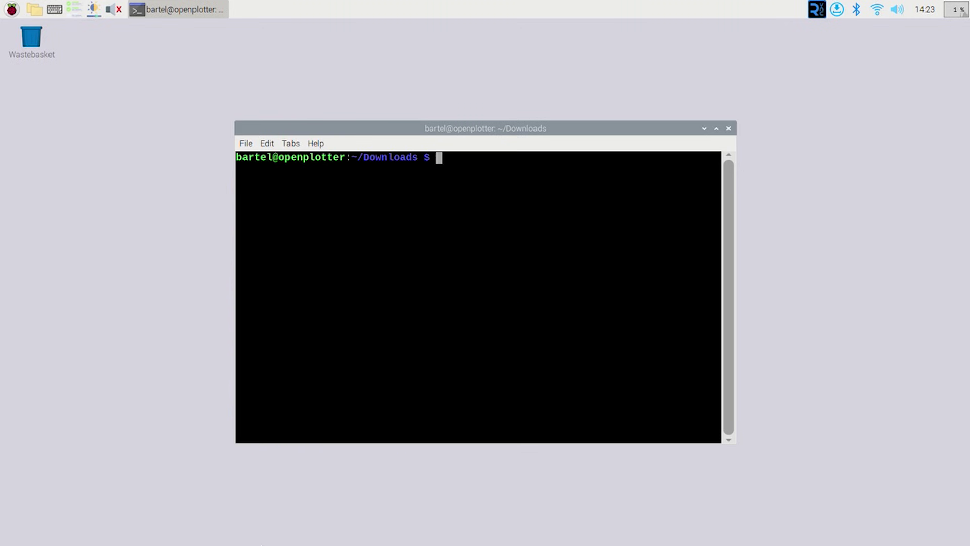
{"action": "type", "text": "wget csme.be"}
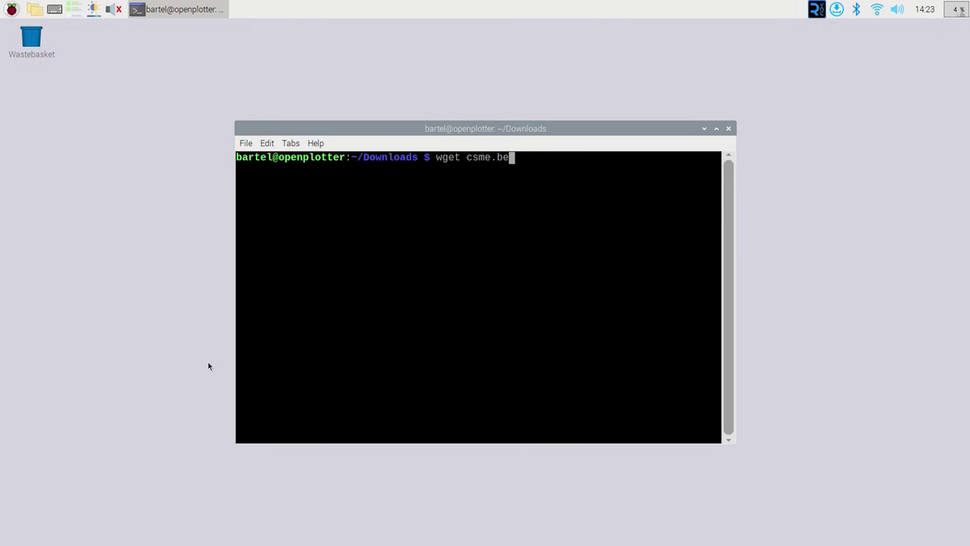
{"action": "type", "text": "/dl/"}
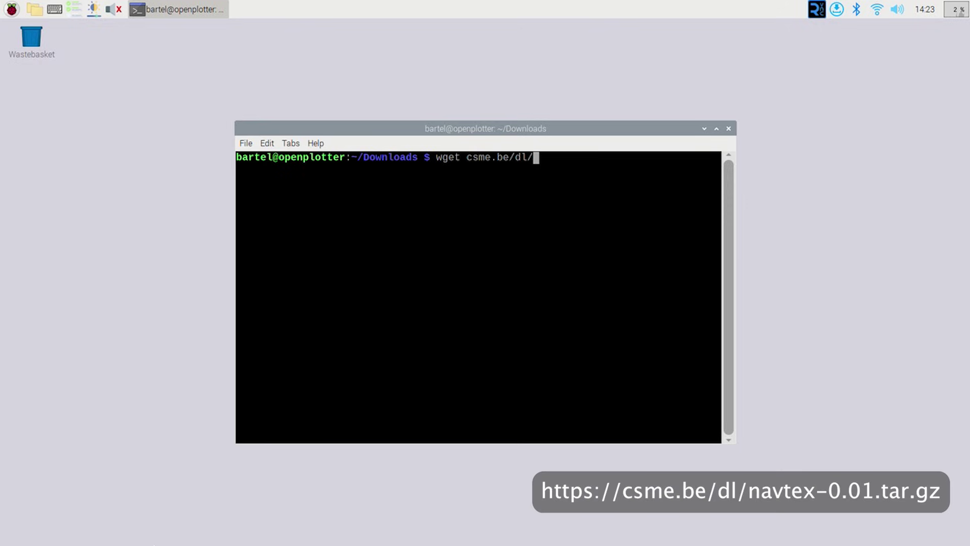
Step: Download navtex-0.01.tar.gz with wget and unpack it with tar -xvzf
{"action": "middle_click", "coordinate": [498, 256]}
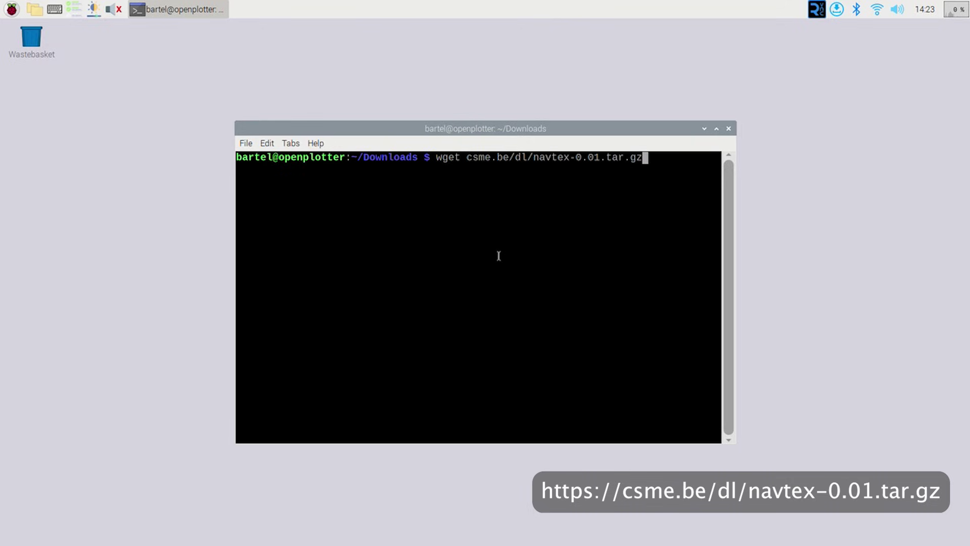
{"action": "key", "text": "Return"}
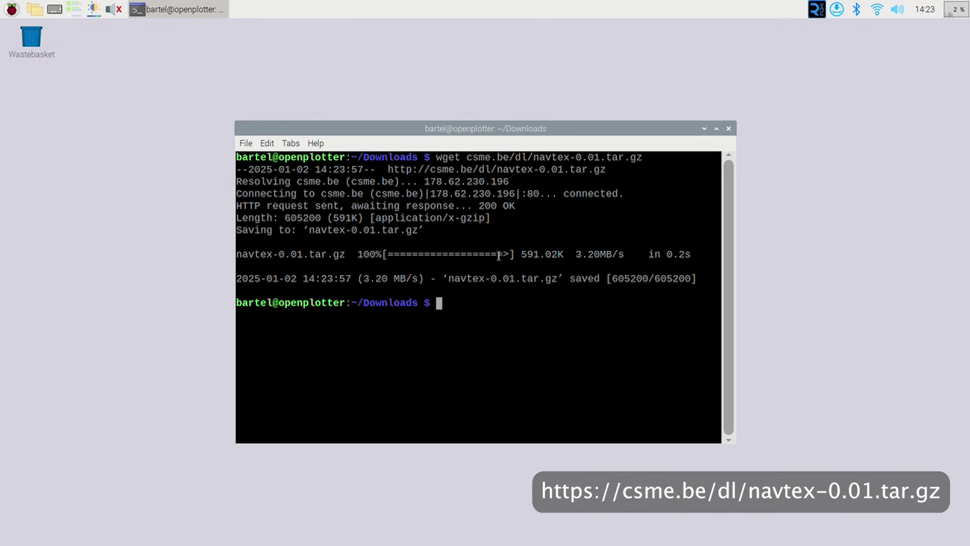
{"action": "type", "text": "tar -xvzf "}
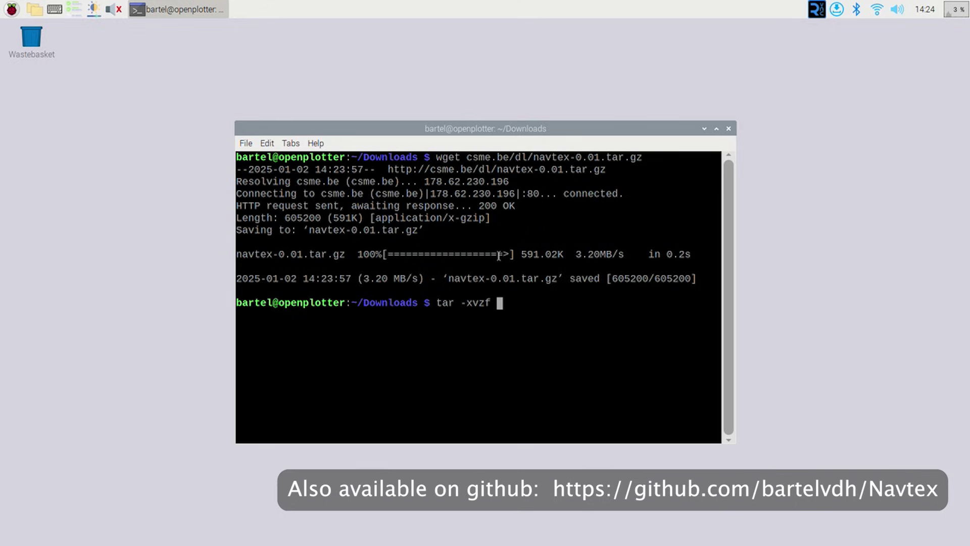
{"action": "type", "text": "nav"}
{"action": "key", "text": "Tab"}
{"action": "key", "text": "Return"}
Step: Move into the extracted navtex-0.01 folder and list its contents
{"action": "type", "text": "ls"}
{"action": "key", "text": "Return"}
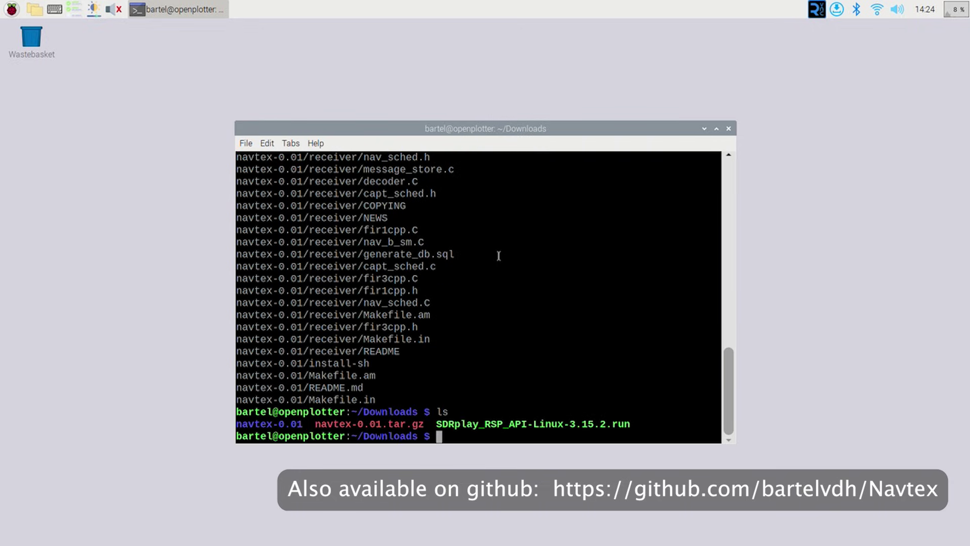
{"action": "type", "text": "cd nav"}
{"action": "key", "text": "Tab"}
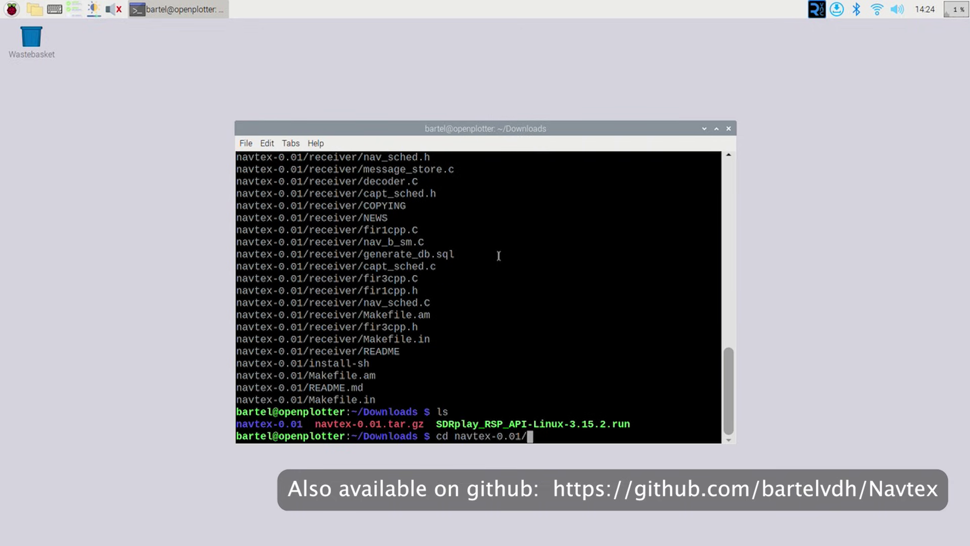
{"action": "key", "text": "Return"}
{"action": "type", "text": "ls"}
{"action": "key", "text": "Return"}
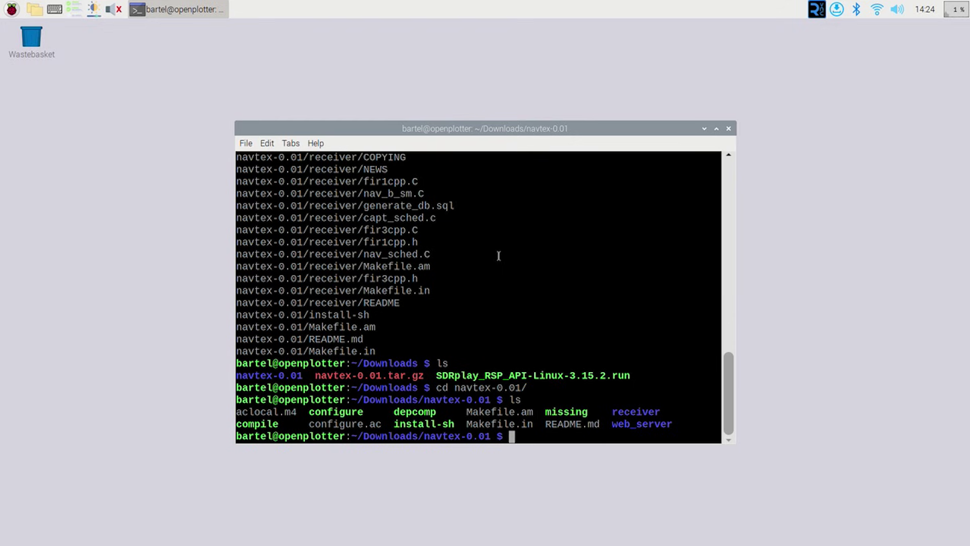
{"action": "type", "text": "./configure"}
Step: Run ./configure and make, then install with make install, retrying as sudo make install
{"action": "key", "text": "Return"}
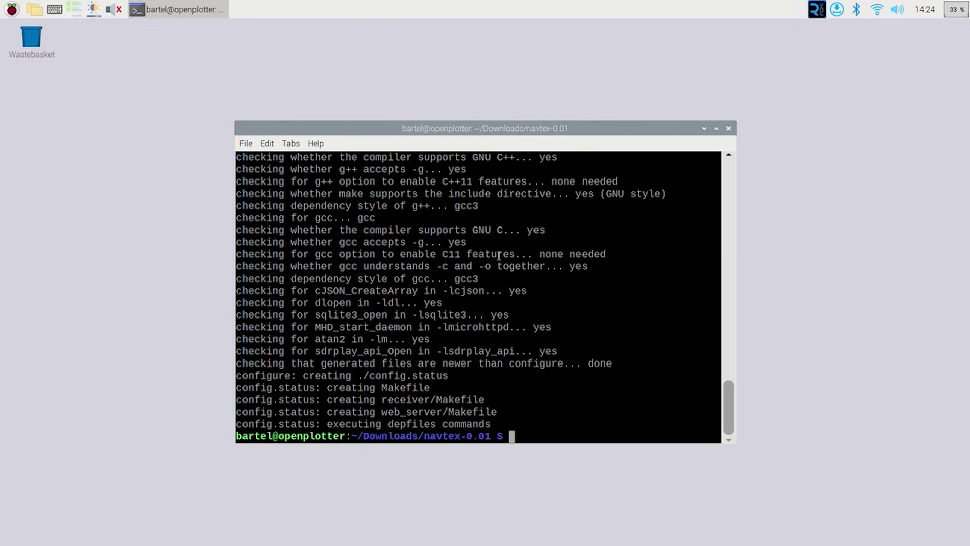
{"action": "type", "text": "make"}
{"action": "key", "text": "Return"}
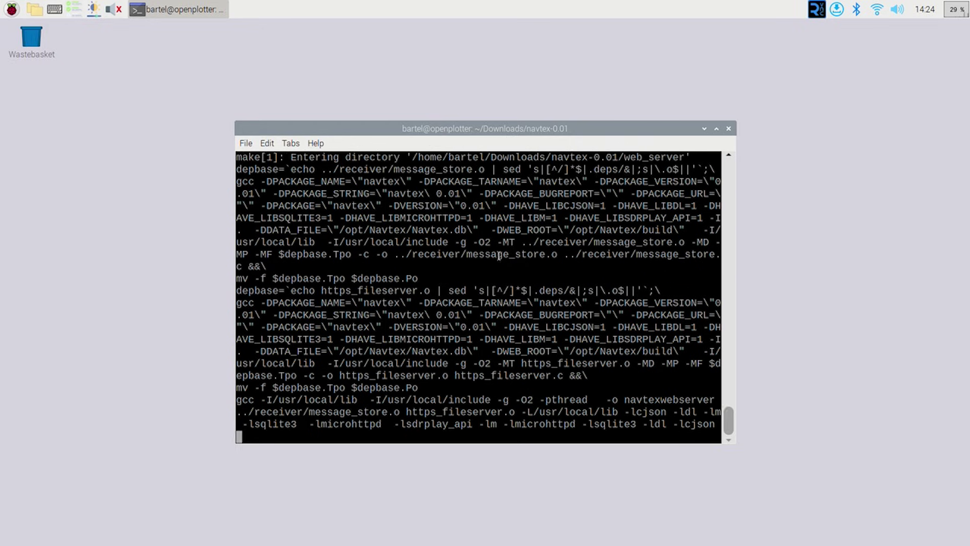
{"action": "type", "text": "make install"}
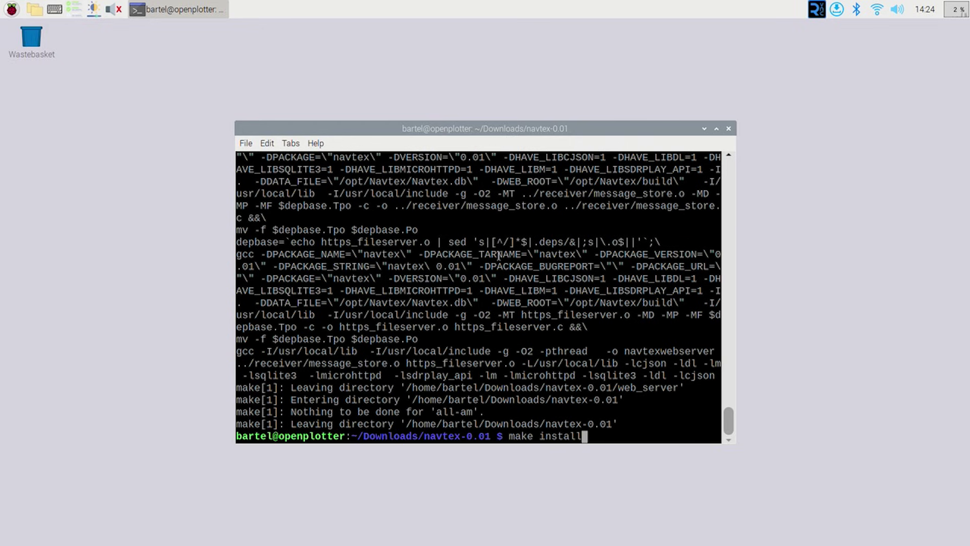
{"action": "key", "text": "Return"}
{"action": "type", "text": "sudo "}
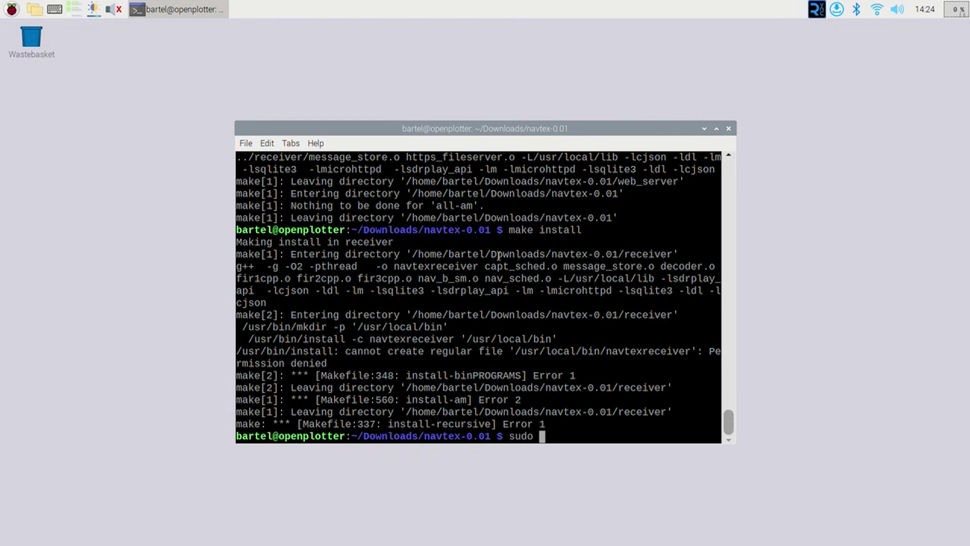
{"action": "type", "text": "make install"}
{"action": "key", "text": "Return"}
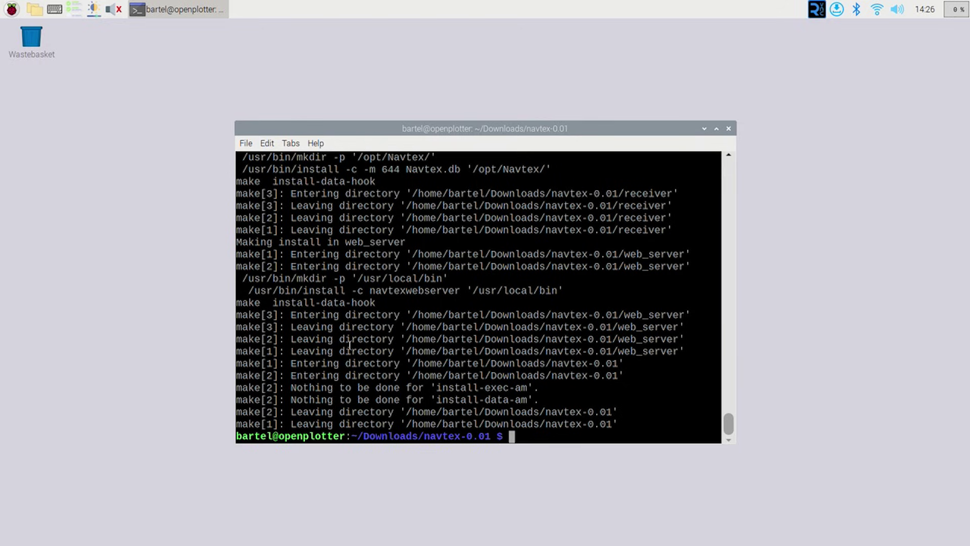
Step: List the navtex-0.01 folder contents to find the web_server folder
{"action": "type", "text": "cd n"}
{"action": "key", "text": "BackSpace"}
{"action": "key", "text": "BackSpace"}
{"action": "key", "text": "BackSpace"}
{"action": "key", "text": "BackSpace"}
{"action": "type", "text": "ls"}
{"action": "key", "text": "Return"}
{"action": "type", "text": "cd "}
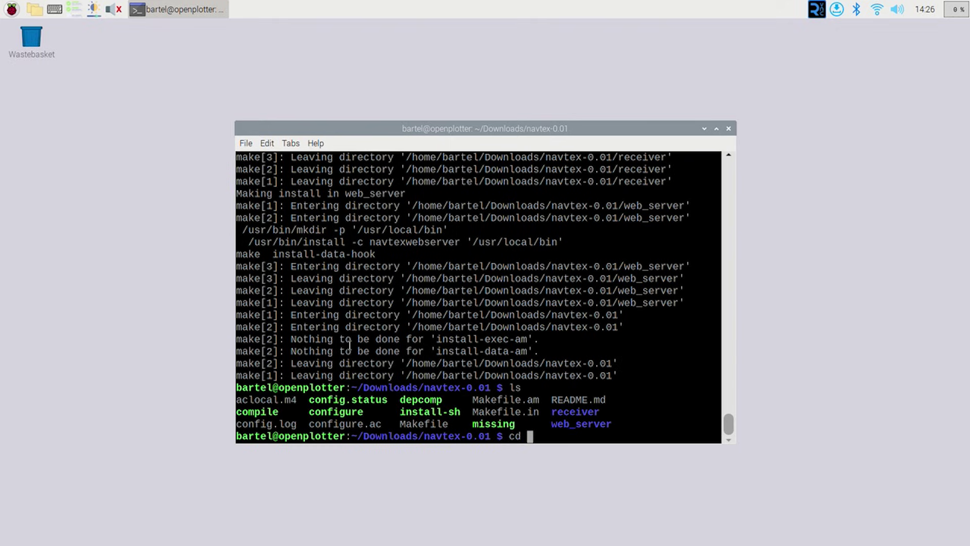
{"action": "type", "text": "web_s"}
Step: In web_server, start navtexwebserver in the background with nohup navtexwebserver &
{"action": "key", "text": "Tab"}
{"action": "key", "text": "Return"}
{"action": "type", "text": "ls"}
{"action": "key", "text": "Return"}
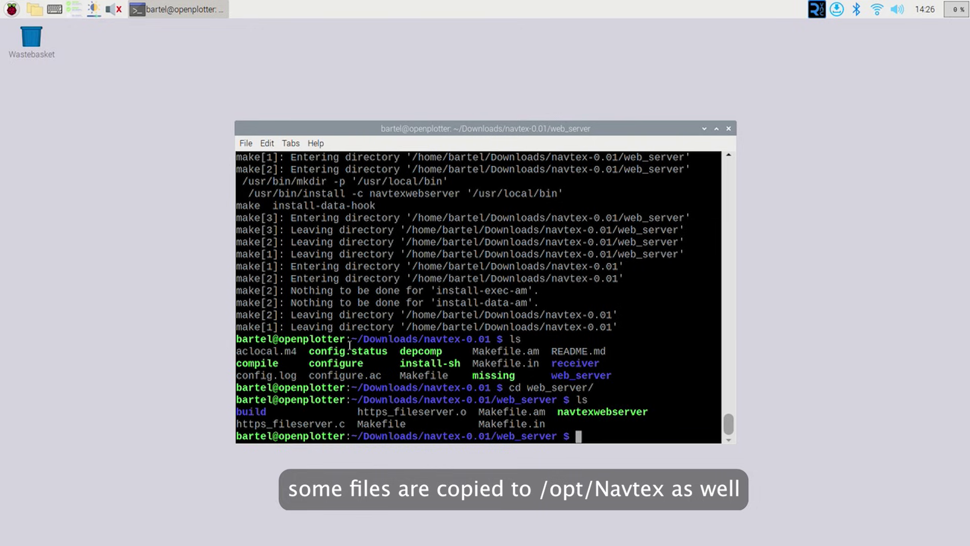
{"action": "type", "text": "nohup navtex"}
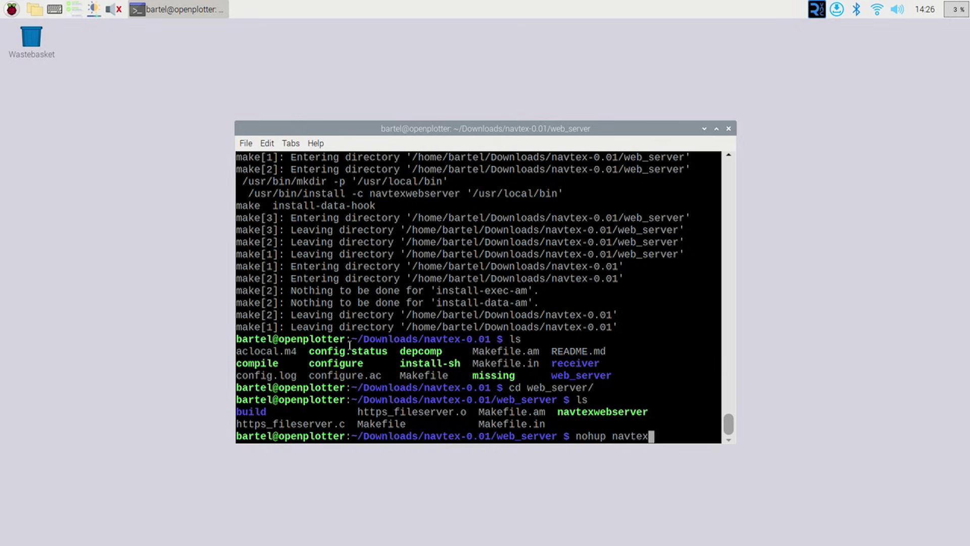
{"action": "type", "text": "w"}
{"action": "key", "text": "Tab"}
{"action": "type", "text": "&"}
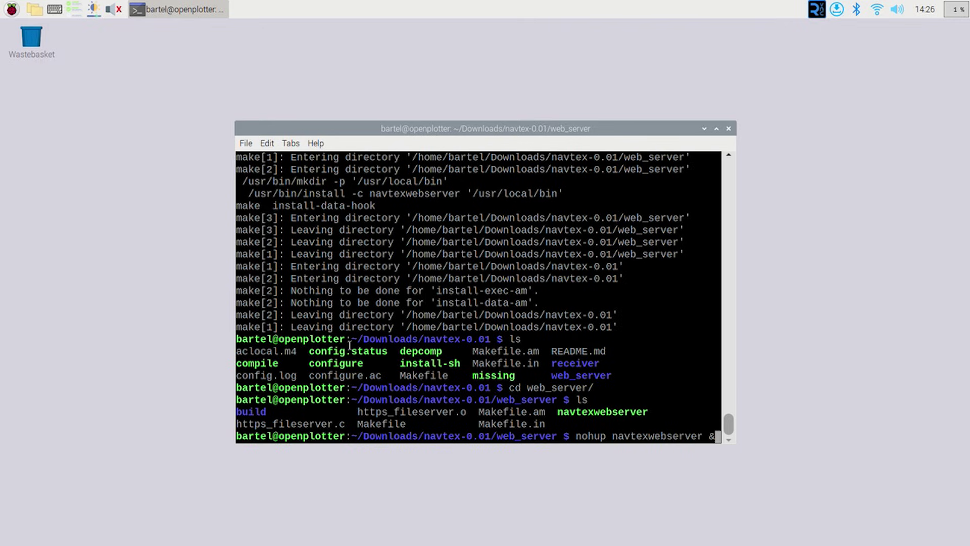
{"action": "key", "text": "Return"}
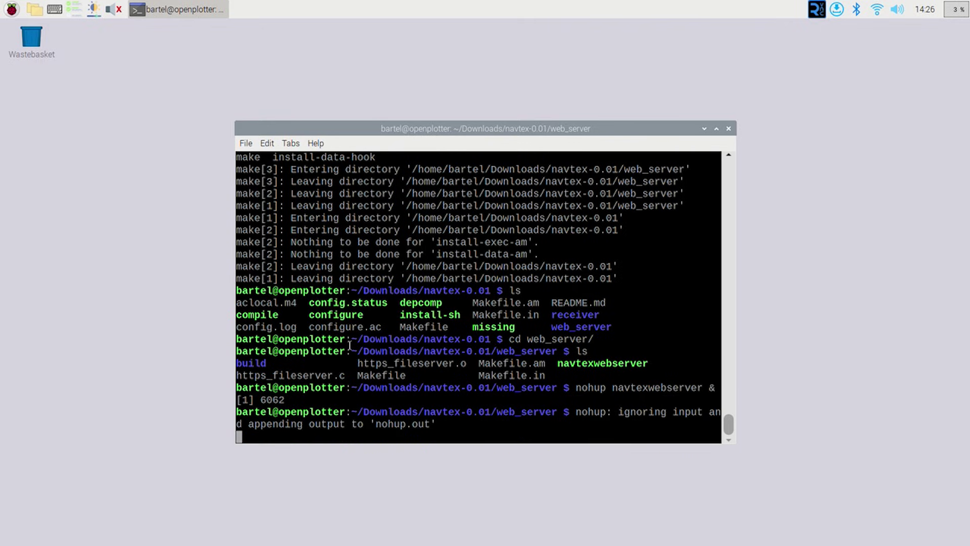
{"action": "key", "text": "Return"}
Step: Go back to navtex-0.01, enter the receiver folder and list its contents
{"action": "key", "text": "Return"}
{"action": "type", "text": "cd .."}
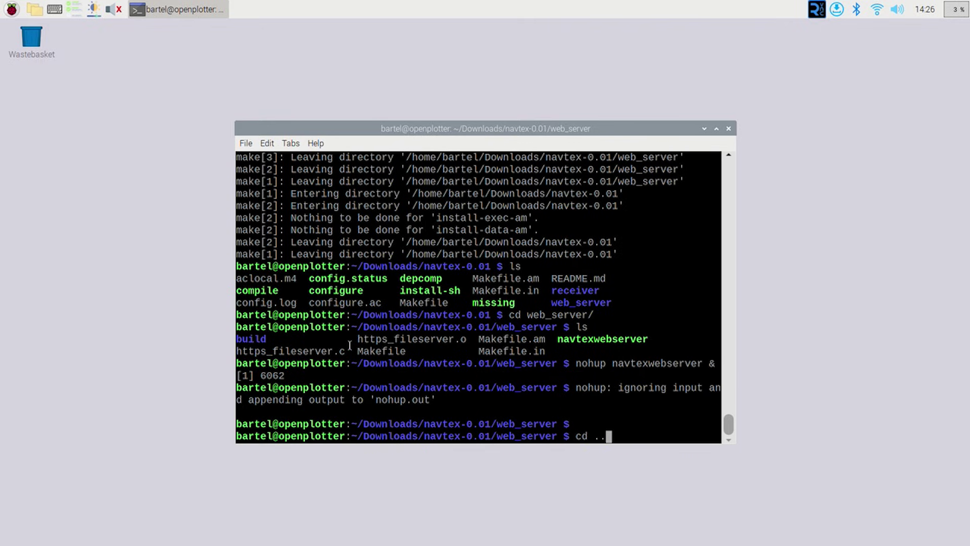
{"action": "key", "text": "Return"}
{"action": "type", "text": "ls"}
{"action": "key", "text": "Return"}
{"action": "type", "text": "cd "}
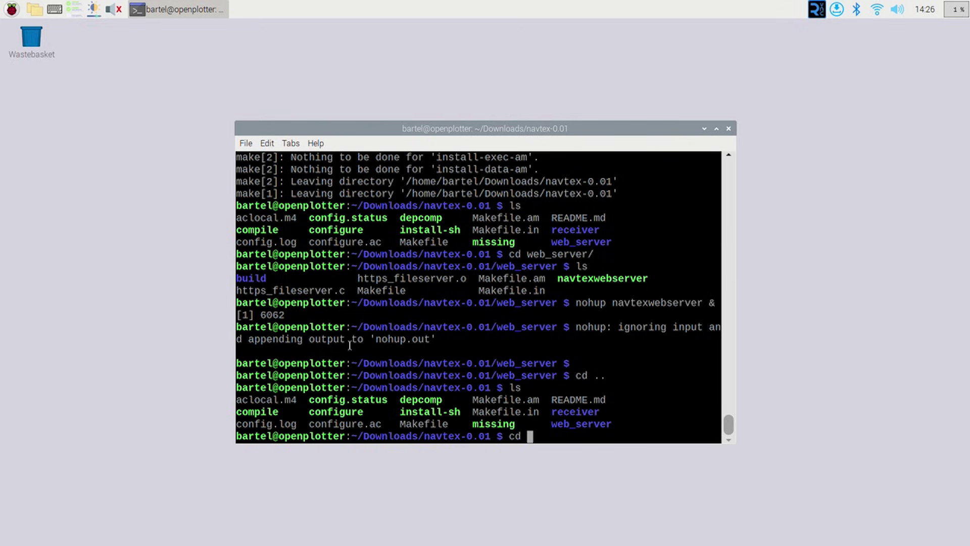
{"action": "type", "text": "rec"}
{"action": "key", "text": "Tab"}
{"action": "key", "text": "Return"}
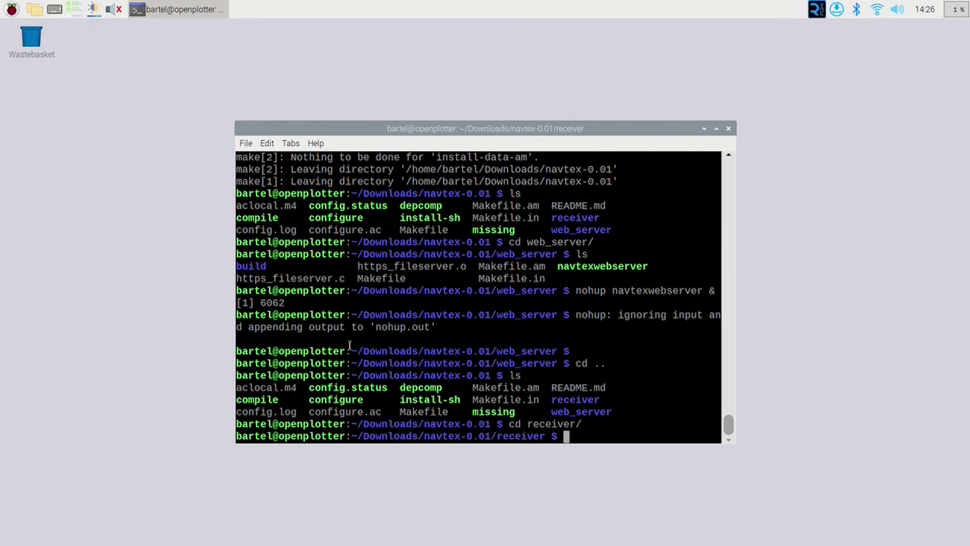
{"action": "type", "text": "ls"}
{"action": "key", "text": "Return"}
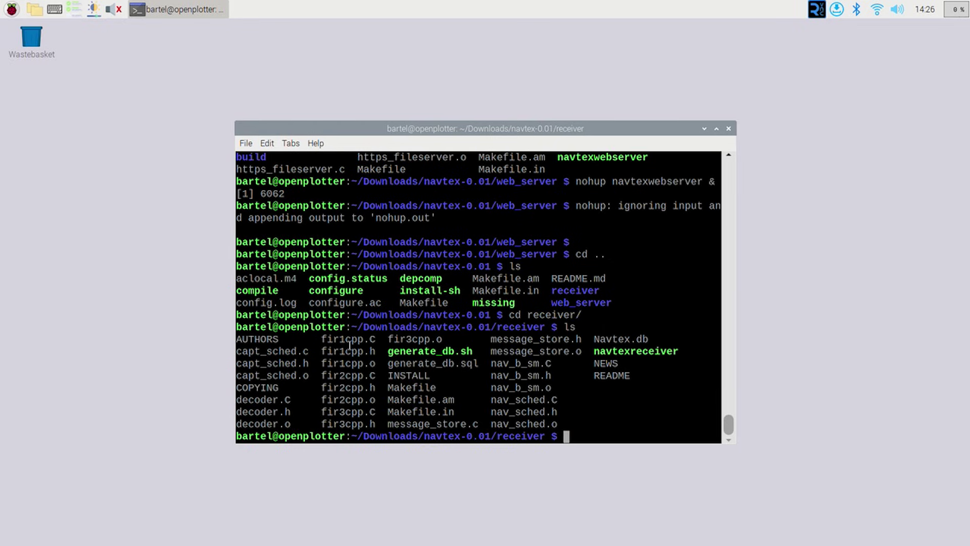
Step: Start nohup navtexreceiver -b -p B & in the background and enlarge the terminal window
{"action": "type", "text": "nohup na"}
{"action": "key", "text": "Tab"}
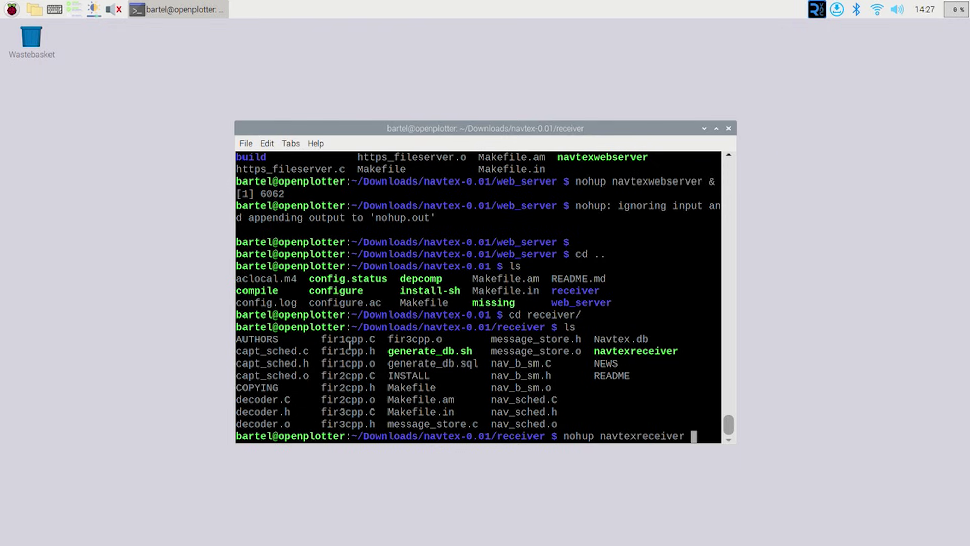
{"action": "type", "text": "-b"}
{"action": "left_click_drag", "start_coordinate": [236, 122], "coordinate": [139, 81]}
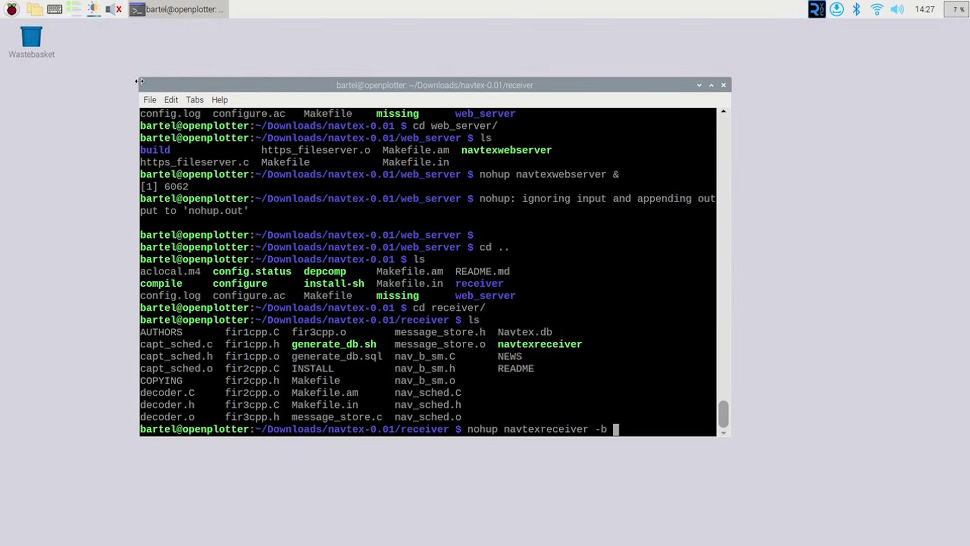
{"action": "type", "text": "-p B &"}
{"action": "key", "text": "Return"}
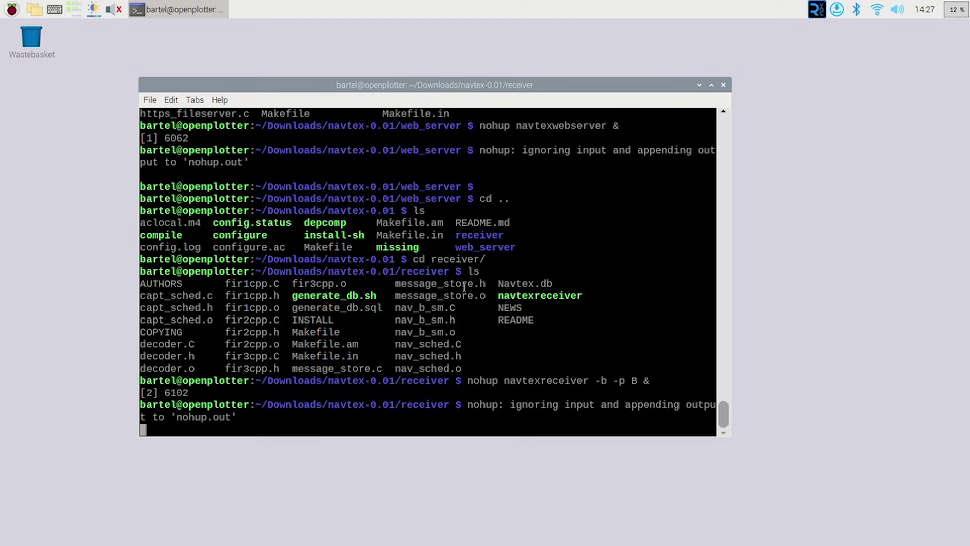
{"action": "key", "text": "Return"}
{"action": "key", "text": "Return"}
{"action": "type", "text": "ps aux"}
{"action": "key", "text": "Return"}
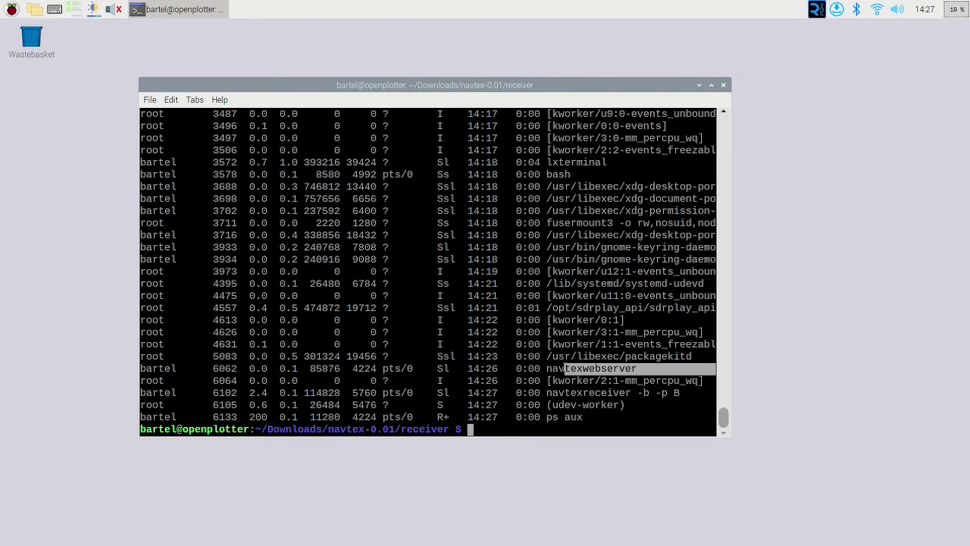
Step: Highlight the navtexwebserver and navtexreceiver -b -p B lines in the ps aux listing
{"action": "left_click_drag", "start_coordinate": [564, 367], "coordinate": [549, 367]}
{"action": "left_click", "coordinate": [689, 392]}
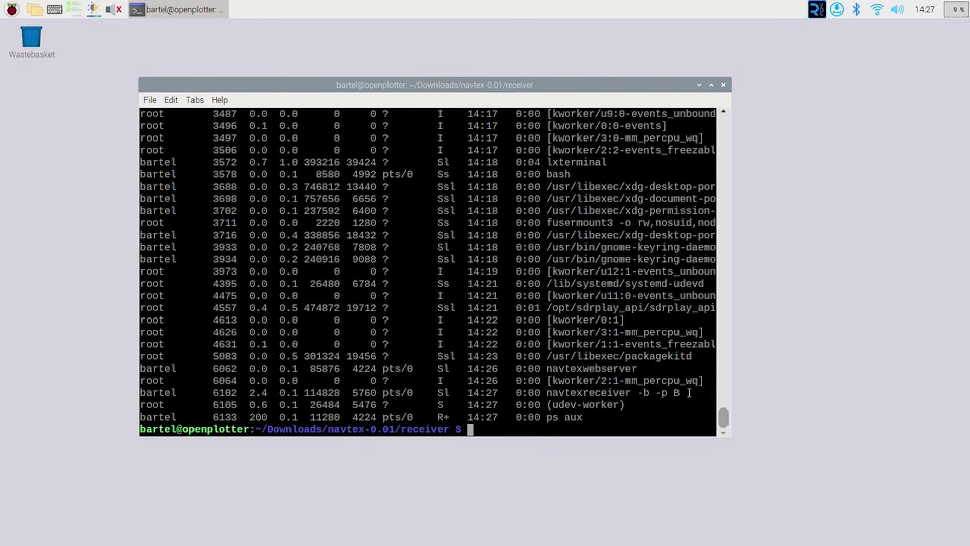
{"action": "left_click_drag", "start_coordinate": [689, 393], "coordinate": [545, 392]}
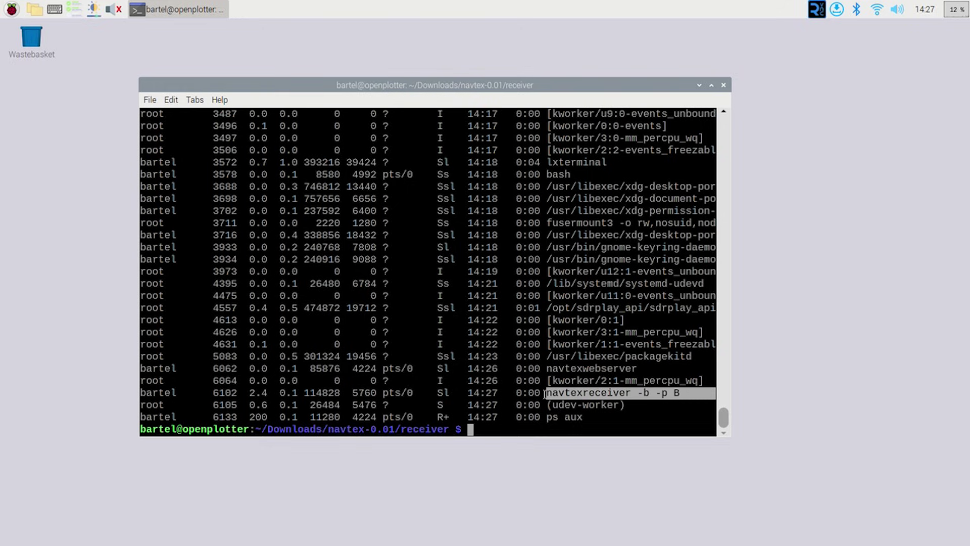
Step: Run top and highlight navtexreceiver and sdrplay_apiServ in the live process table
{"action": "type", "text": "top"}
{"action": "key", "text": "Return"}
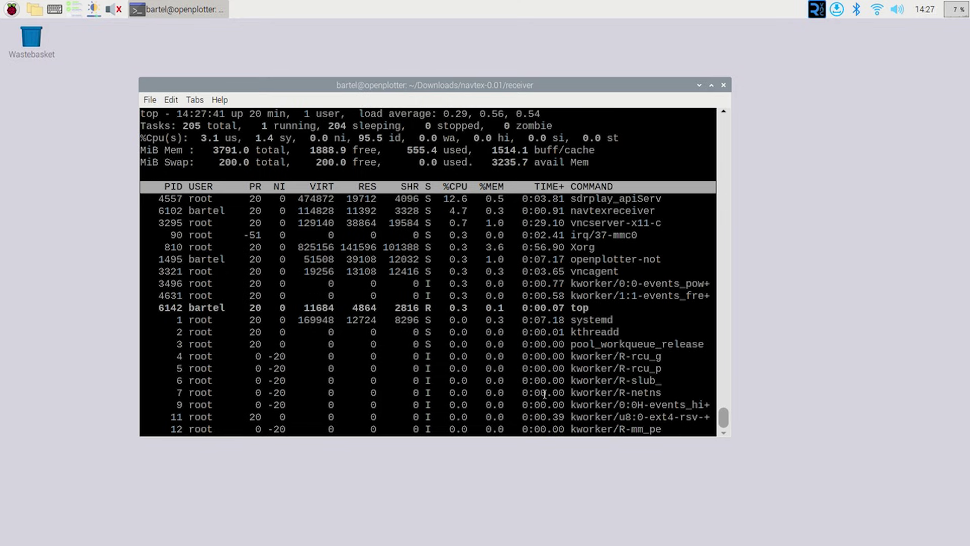
{"action": "double_click", "coordinate": [627, 211]}
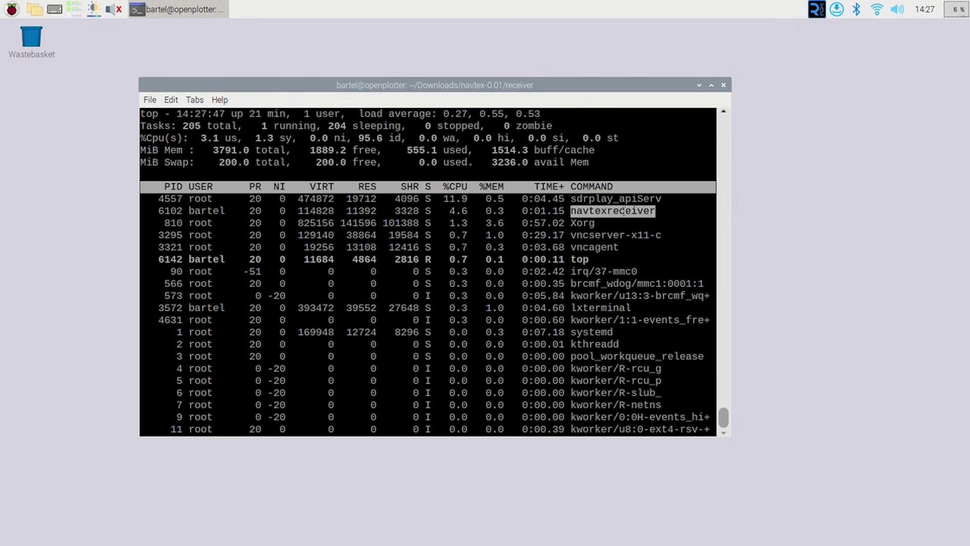
{"action": "double_click", "coordinate": [598, 200]}
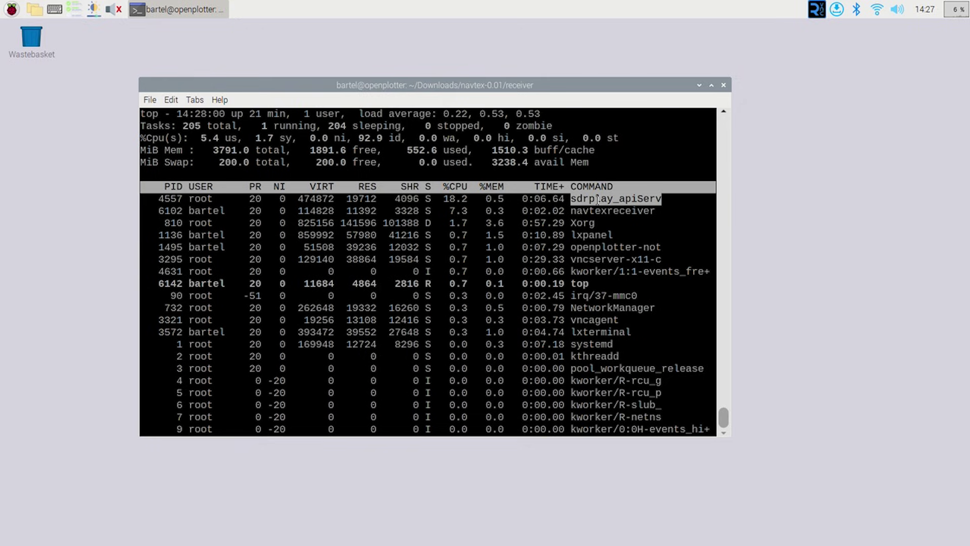
{"action": "double_click", "coordinate": [402, 137]}
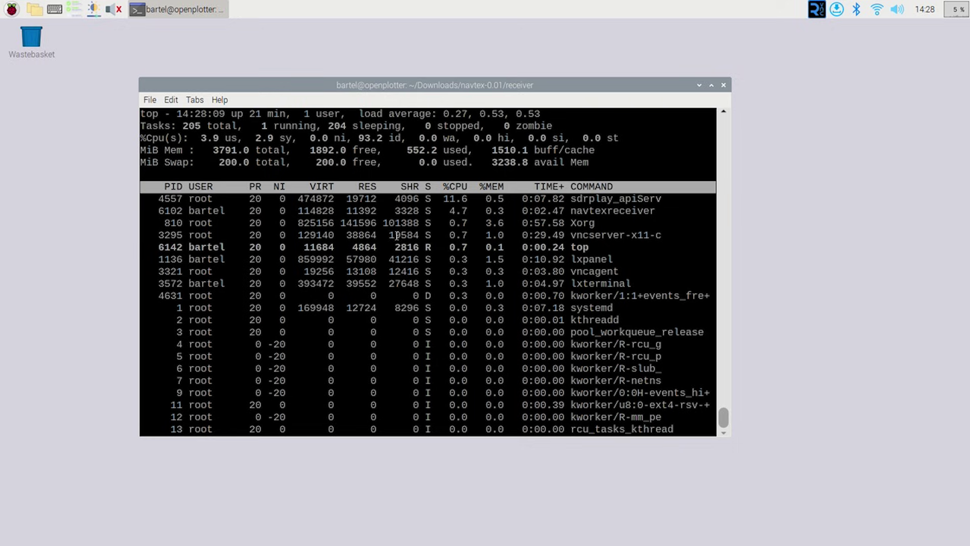
{"action": "left_click", "coordinate": [11, 10]}
Step: Launch Chromium from the Internet menu and load localhost:8080
{"action": "mouse_move", "coordinate": [12, 11]}
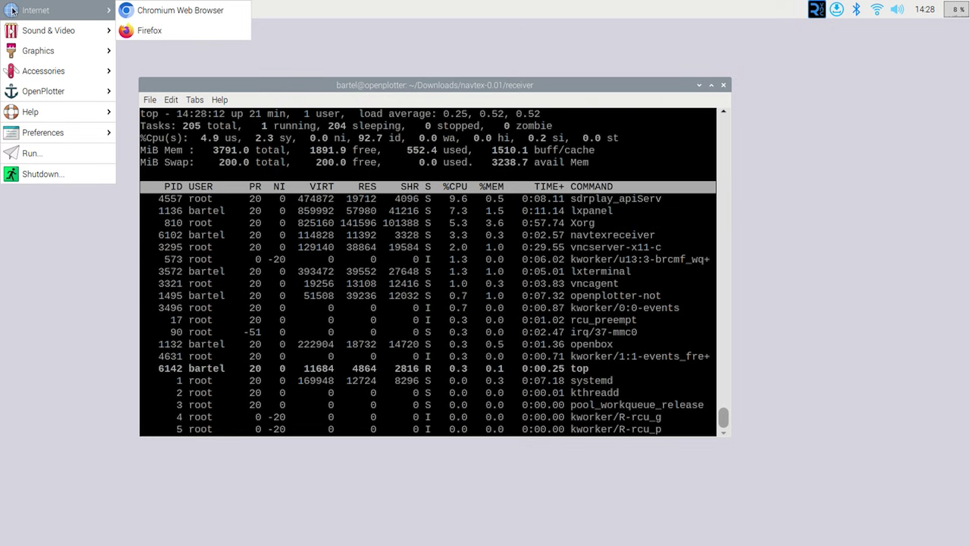
{"action": "left_click", "coordinate": [150, 10]}
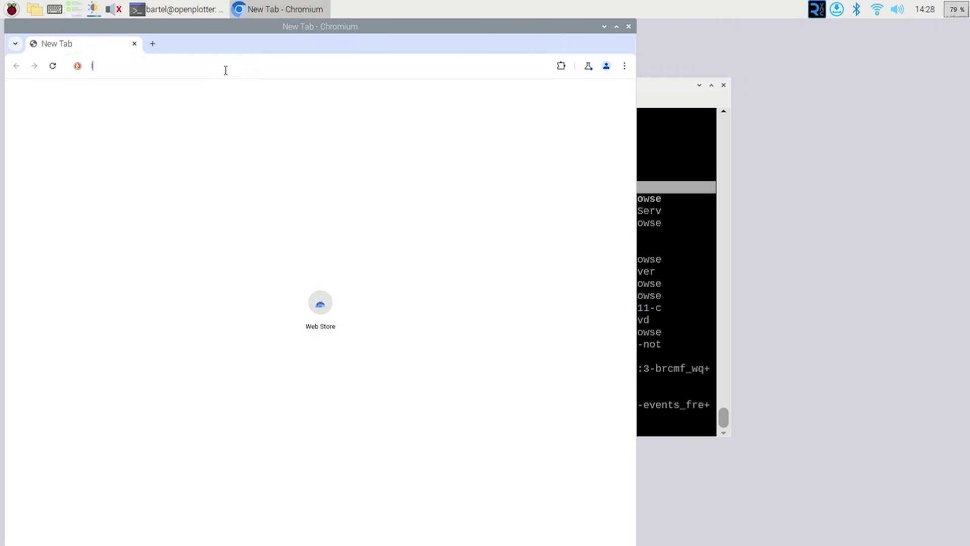
{"action": "type", "text": "localhost:8080"}
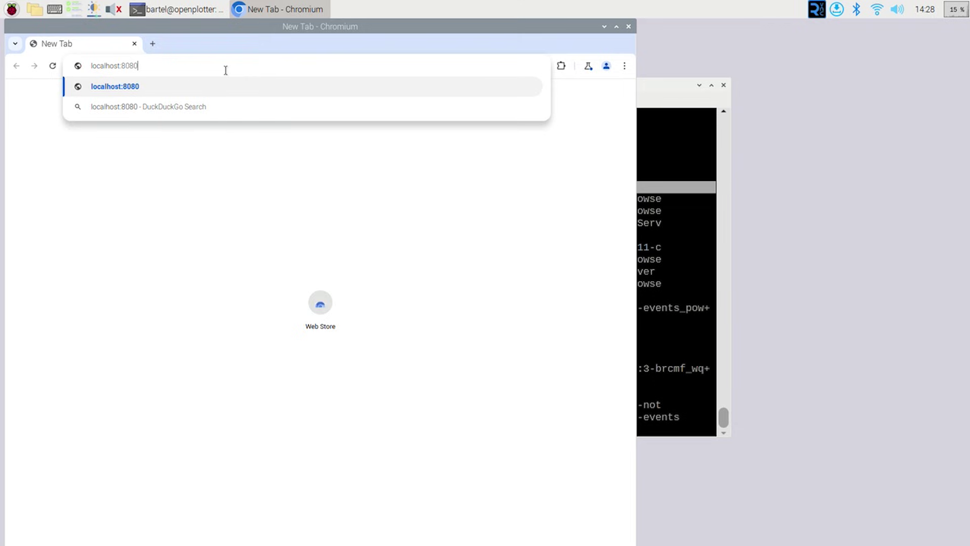
{"action": "key", "text": "Return"}
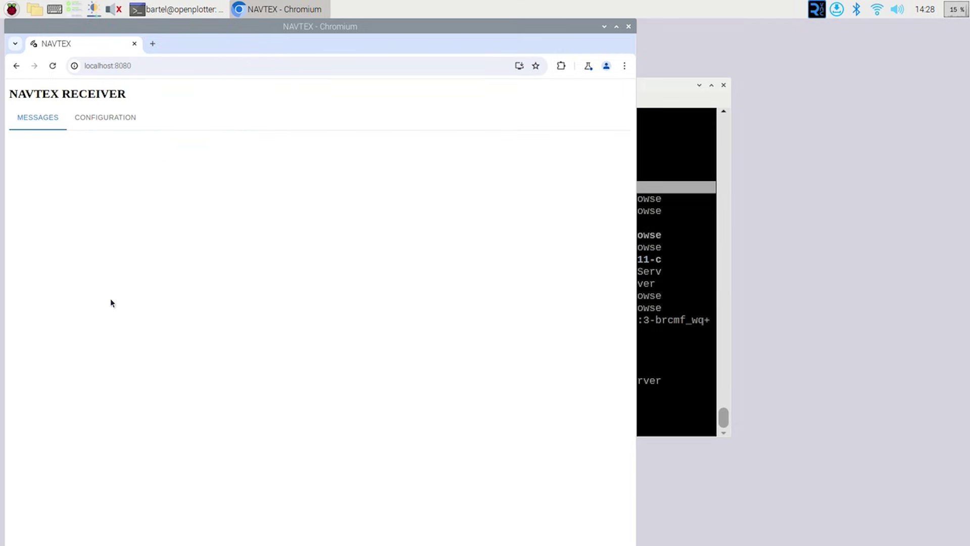
Step: On the Configuration tab, disable 518kHz stations P, S and V, then view Messages
{"action": "left_click", "coordinate": [101, 123]}
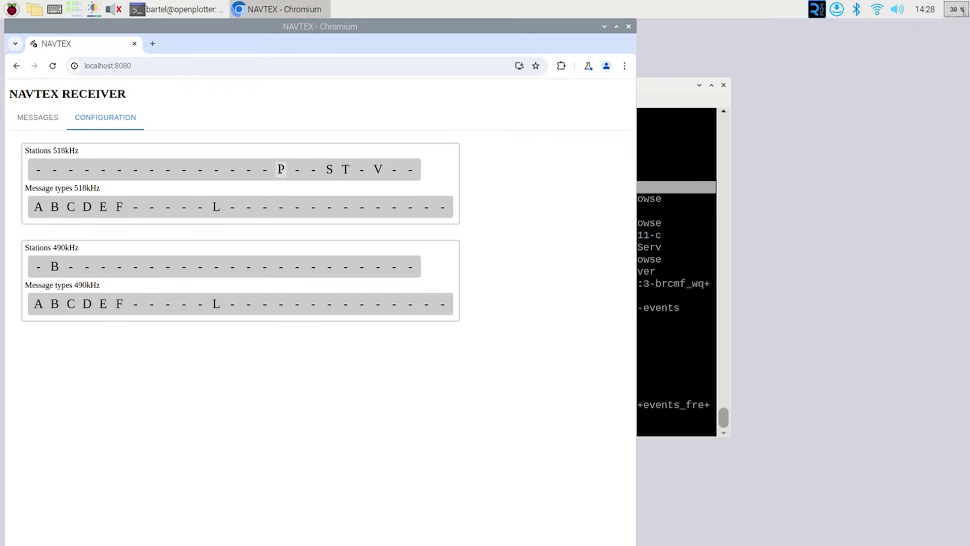
{"action": "left_click", "coordinate": [281, 169]}
{"action": "left_click", "coordinate": [330, 168]}
{"action": "left_click", "coordinate": [377, 169]}
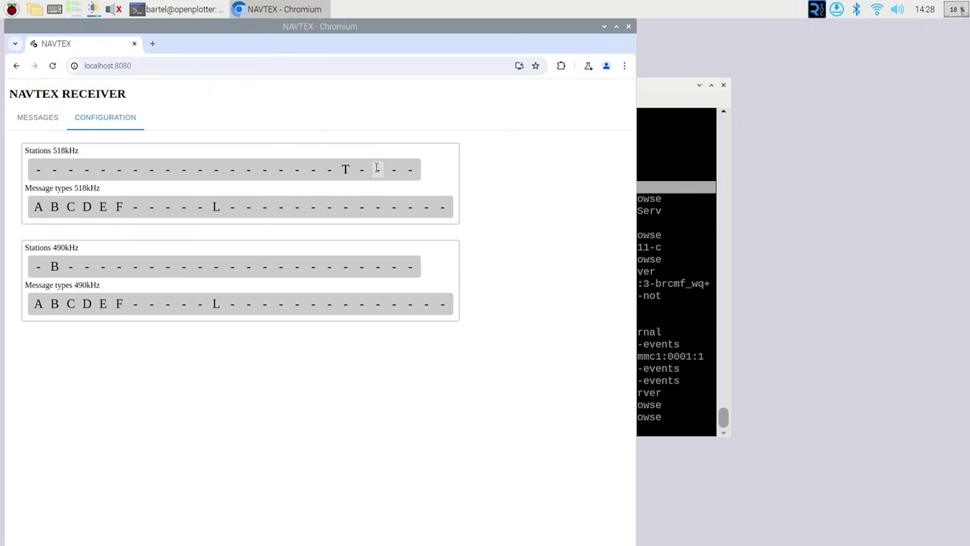
{"action": "left_click", "coordinate": [37, 121]}
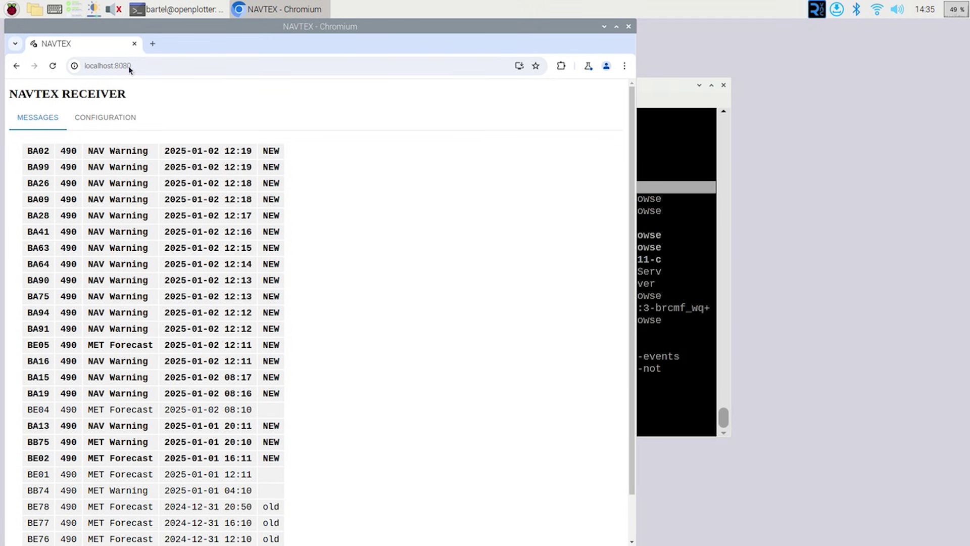
{"action": "scroll", "coordinate": [323, 180], "scroll_direction": "down", "scroll_amount": 2}
{"action": "scroll", "coordinate": [324, 179], "scroll_direction": "up", "scroll_amount": 2}
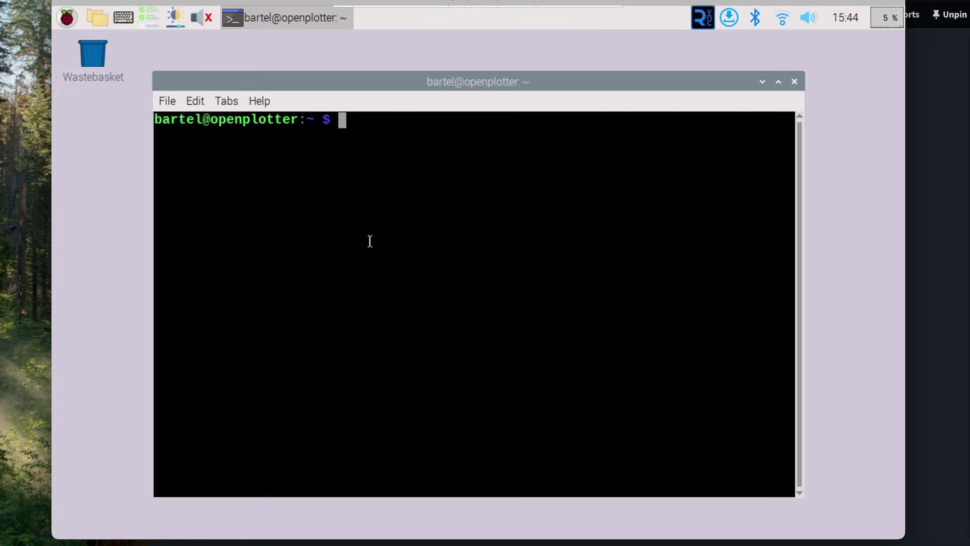
Step: Open /etc/rc.local in vi with sudo and insert blank lines above exit 0
{"action": "type", "text": "sudo vi /etc/rcv"}
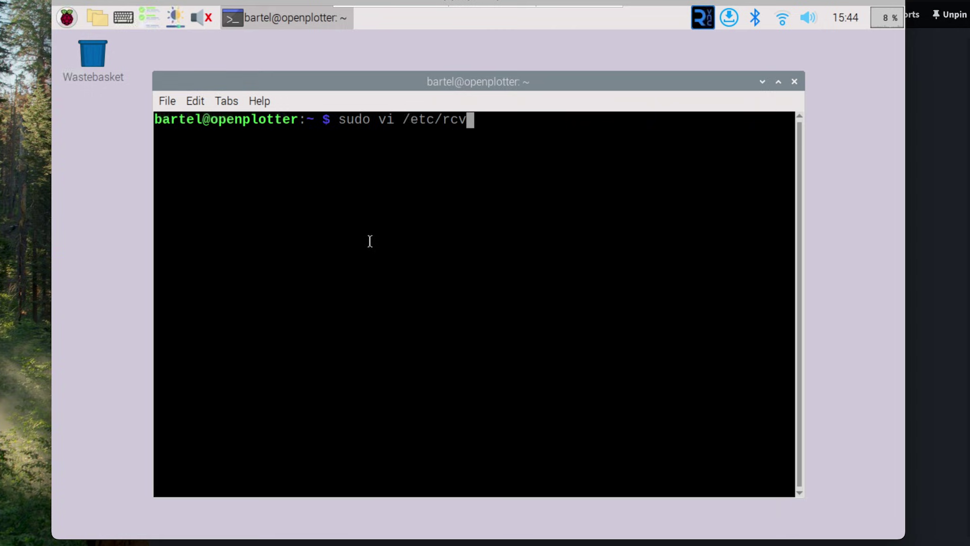
{"action": "key", "text": "BackSpace"}
{"action": "type", "text": ".local"}
{"action": "key", "text": "Return"}
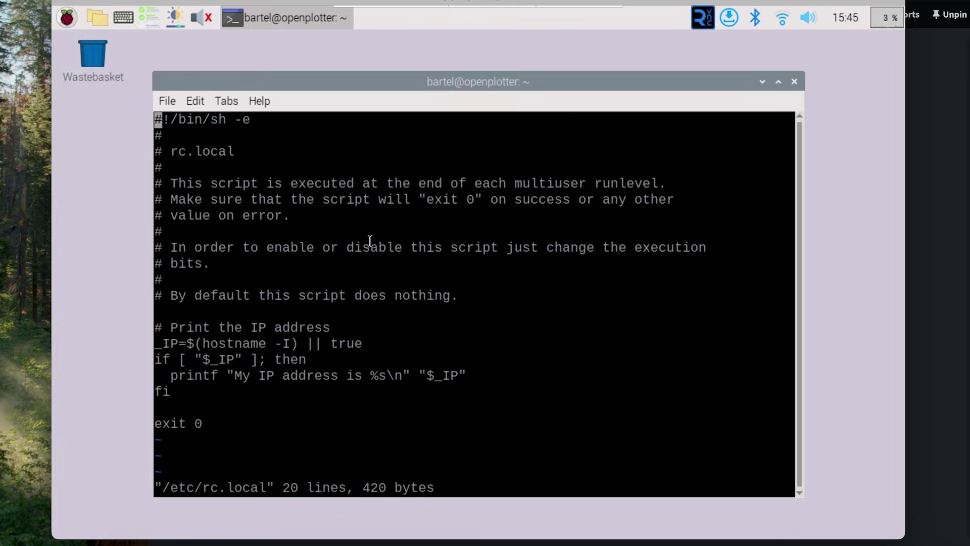
{"action": "key", "text": "Down"}
{"action": "key", "text": "Down"}
{"action": "key", "text": "Down"}
{"action": "key", "text": "Down"}
{"action": "key", "text": "Down"}
{"action": "key", "text": "Down"}
{"action": "key", "text": "Down"}
{"action": "key", "text": "Down"}
{"action": "key", "text": "Down"}
{"action": "key", "text": "Down"}
{"action": "key", "text": "Down"}
{"action": "key", "text": "Down"}
{"action": "key", "text": "Down"}
{"action": "key", "text": "Down"}
{"action": "key", "text": "Down"}
{"action": "key", "text": "Down"}
{"action": "key", "text": "Down"}
{"action": "key", "text": "Down"}
{"action": "key", "text": "o"}
{"action": "key", "text": "Return"}
{"action": "key", "text": "Return"}
{"action": "key", "text": "Up"}
{"action": "key", "text": "Up"}
Step: Add the lines 'navtexreceiver -p B -b &' and 'navtexwebserver &'
{"action": "type", "text": "nav"}
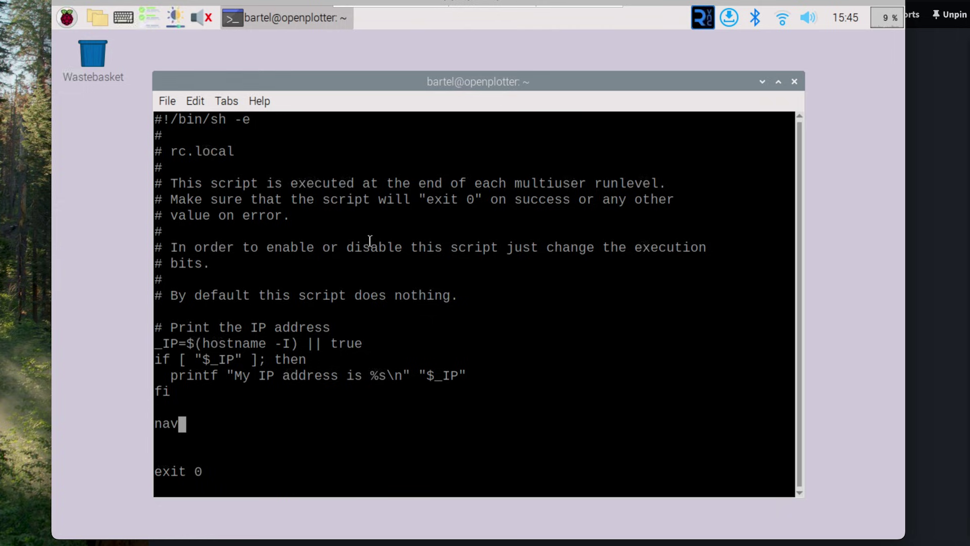
{"action": "type", "text": "textre"}
{"action": "key", "text": "Left"}
{"action": "key", "text": "Left"}
{"action": "key", "text": "Left"}
{"action": "key", "text": "Delete"}
{"action": "key", "text": "Right"}
{"action": "key", "text": "Right"}
{"action": "type", "text": "ceive"}
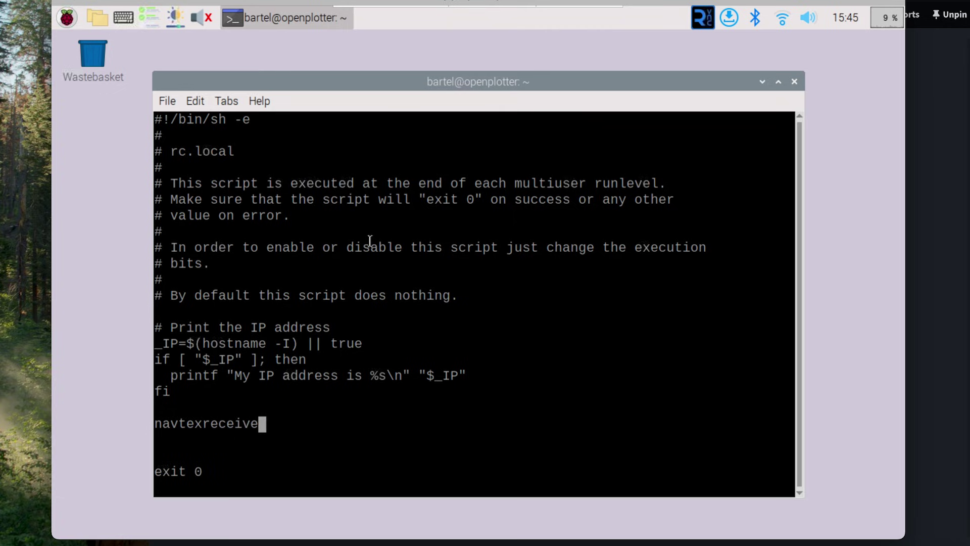
{"action": "type", "text": "r -p B -b  &"}
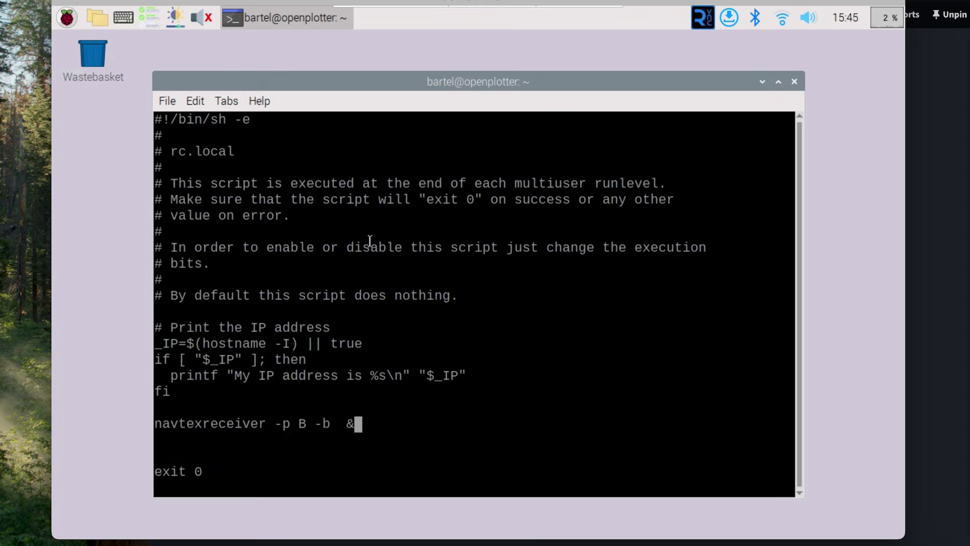
{"action": "key", "text": "Return"}
{"action": "type", "text": "navtest"}
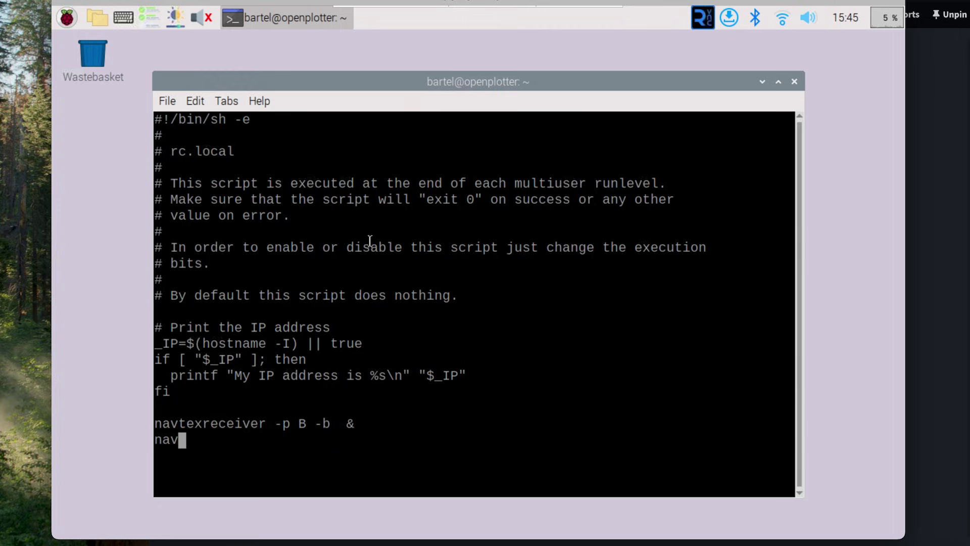
{"action": "key", "text": "BackSpace"}
{"action": "key", "text": "BackSpace"}
{"action": "type", "text": "xwebserver"}
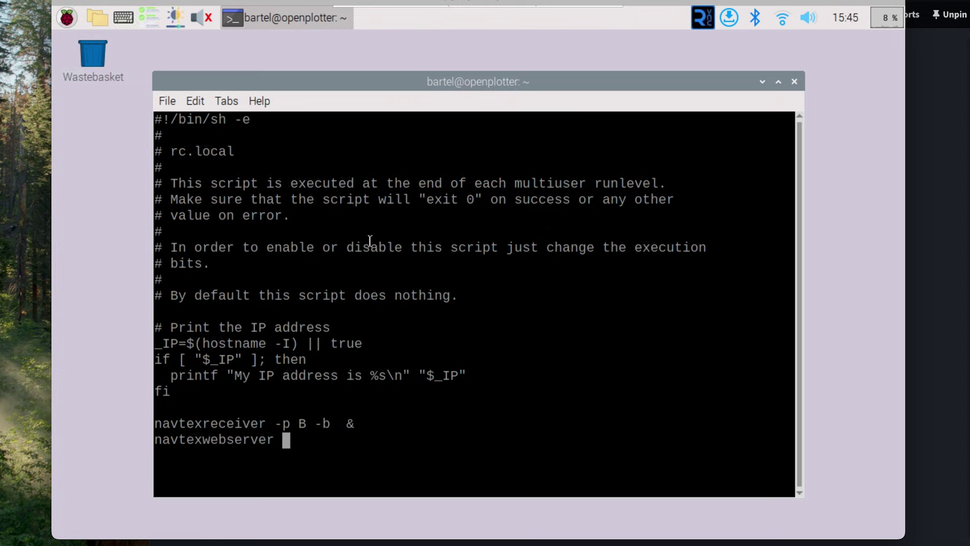
{"action": "type", "text": " &"}
Step: Delete the extra blank line before exit 0 and save the file with :wq
{"action": "key", "text": "Left"}
{"action": "key", "text": "Down"}
{"action": "key", "text": "Down"}
{"action": "key", "text": "Down"}
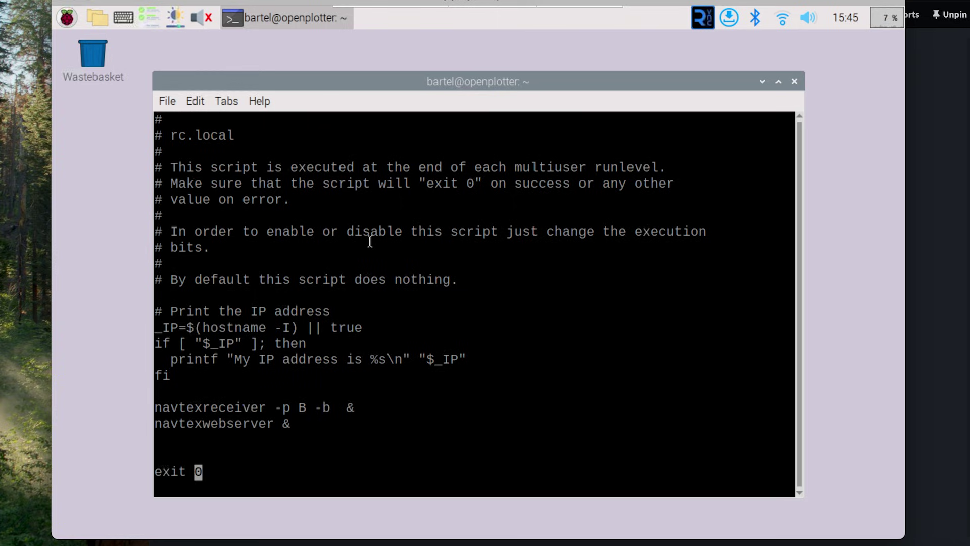
{"action": "key", "text": "Up"}
{"action": "key", "text": "Up"}
{"action": "key", "text": "d"}
{"action": "key", "text": "d"}
{"action": "type", "text": ":wq"}
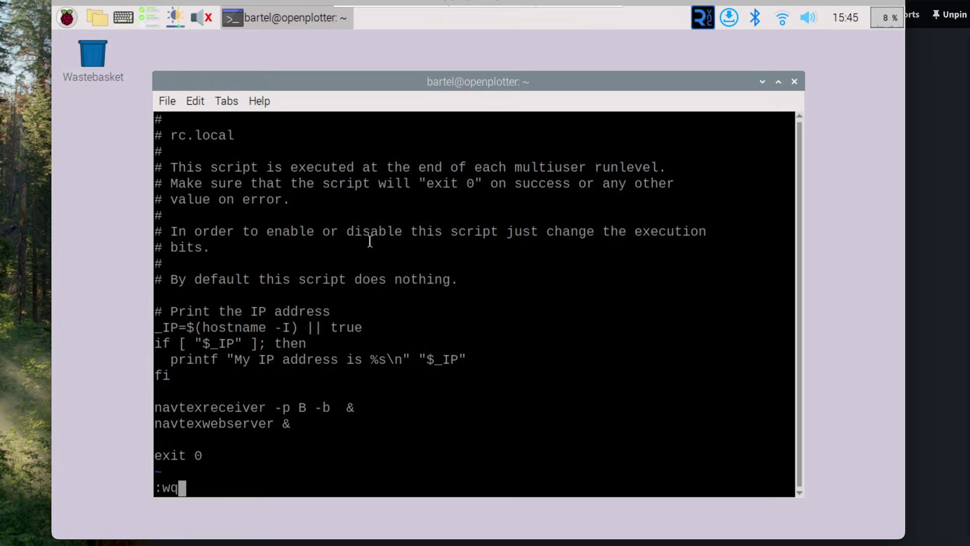
{"action": "key", "text": "Return"}
{"action": "type", "text": "sudo s"}
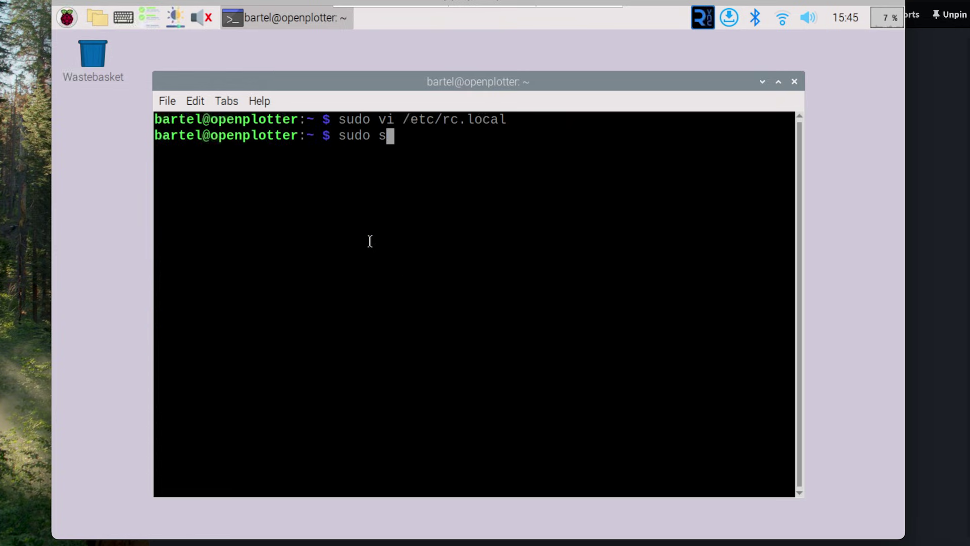
{"action": "type", "text": "hutdown -"}
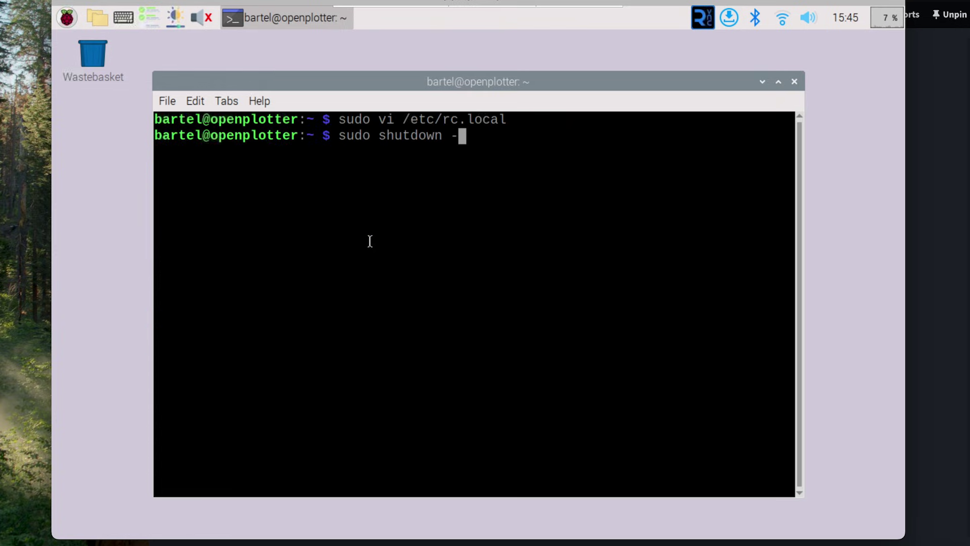
{"action": "type", "text": "r now"}
Step: Reboot the Pi, then list all running processes with ps aux in a new terminal
{"action": "key", "text": "Return"}
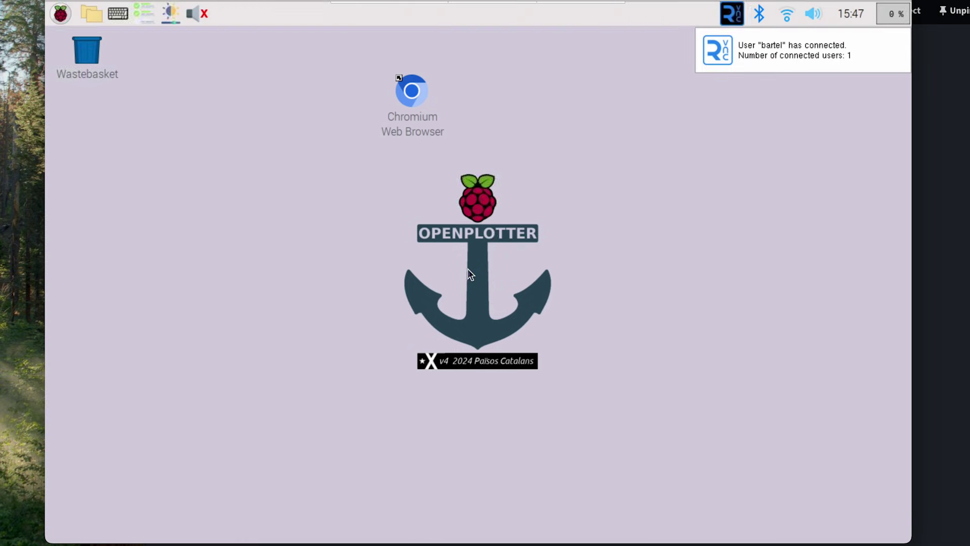
{"action": "key", "text": "ctrl+alt+t"}
{"action": "type", "text": "ps aux"}
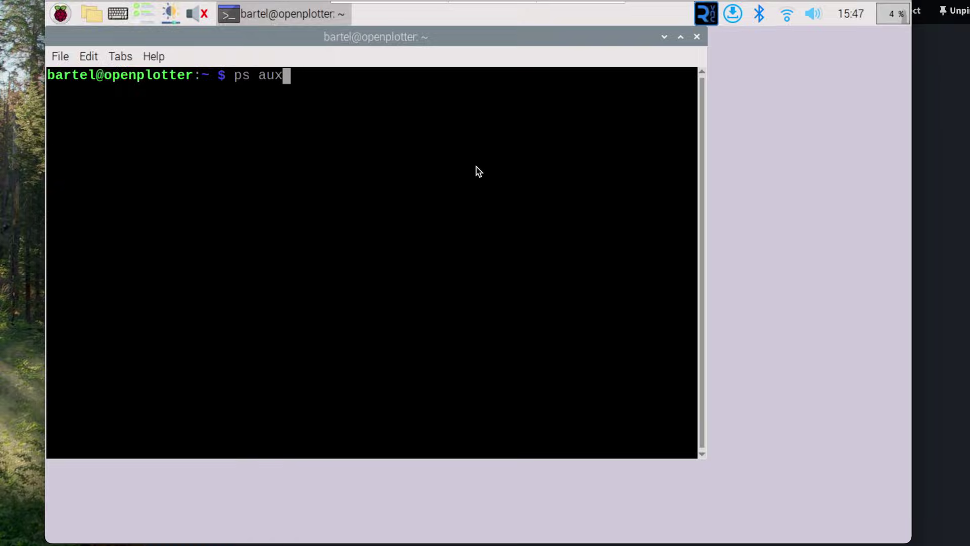
{"action": "key", "text": "Return"}
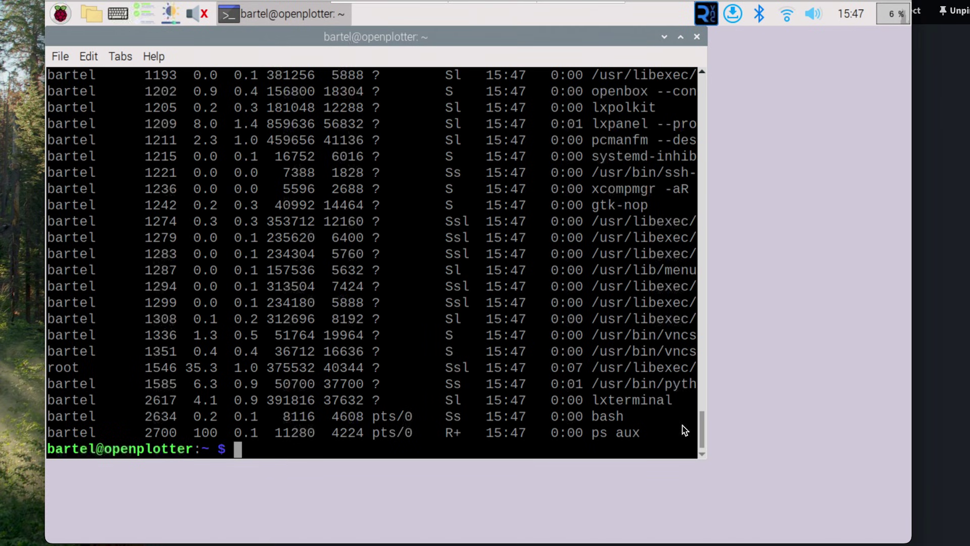
{"action": "left_click_drag", "start_coordinate": [569, 26], "coordinate": [583, 74]}
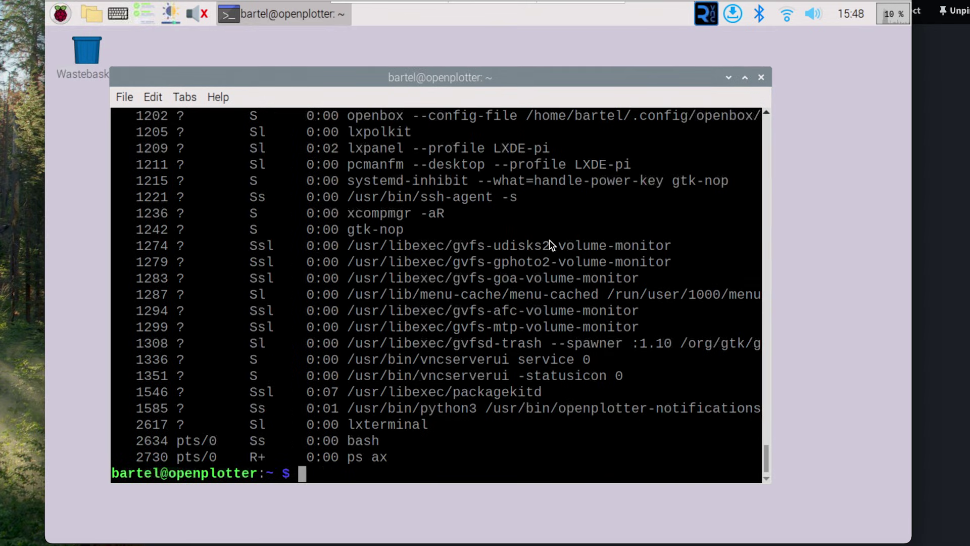
Step: Run ps ax |grep navtex to find navtexreceiver and navtexwebserver, PIDs 1004 and 1005
{"action": "type", "text": "ps au"}
{"action": "key", "text": "BackSpace"}
{"action": "type", "text": "x "}
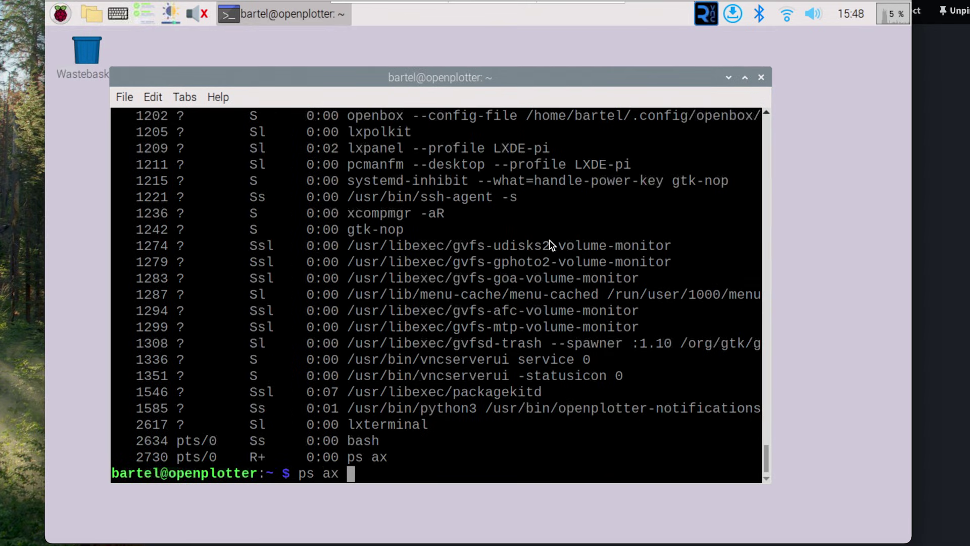
{"action": "type", "text": "|gre"}
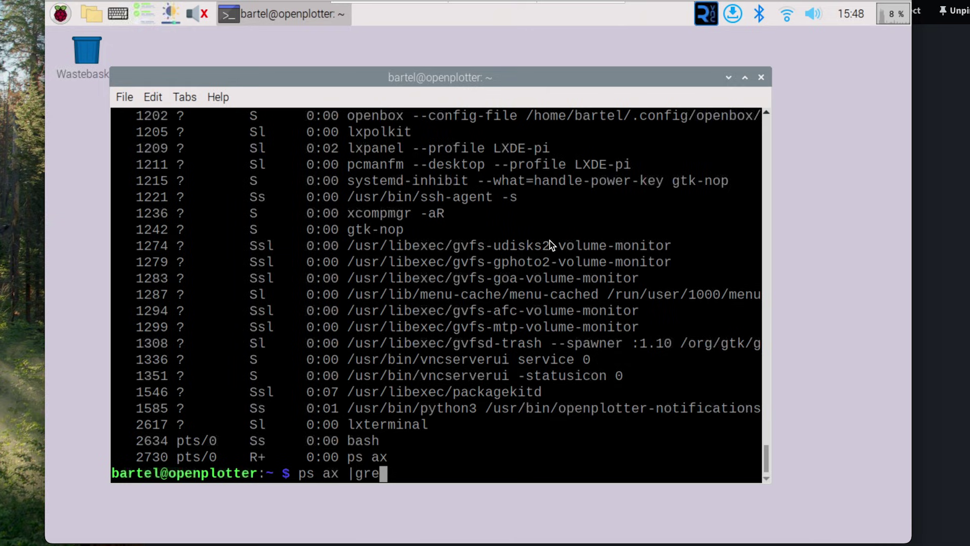
{"action": "type", "text": "p navtex"}
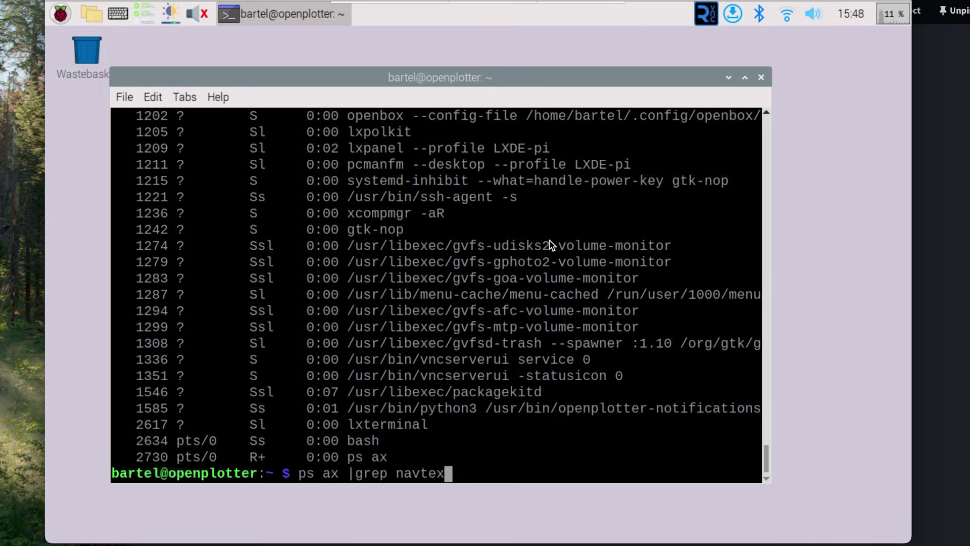
{"action": "key", "text": "Return"}
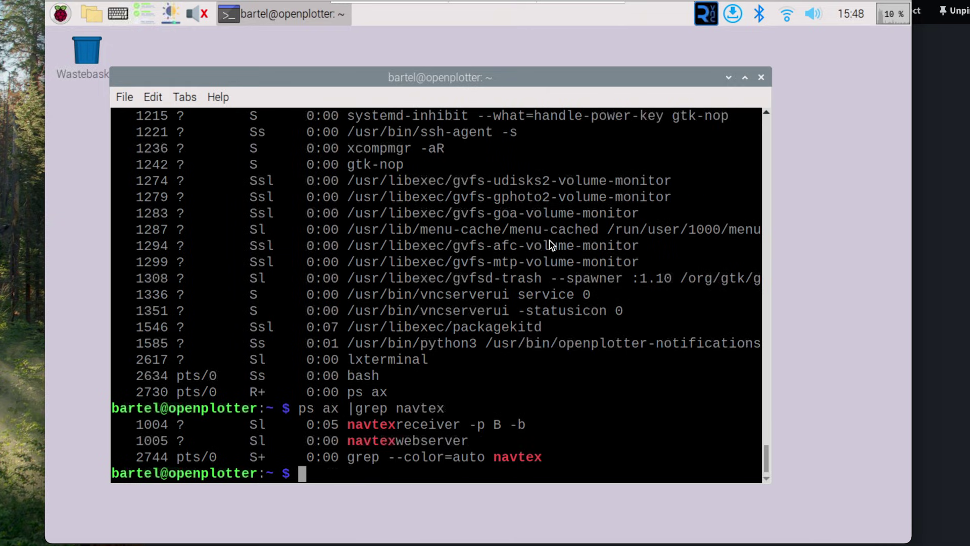
Step: Close the terminal, launch Chromium and browse the NAVTEX Receiver message list
{"action": "key", "text": "ctrl+d"}
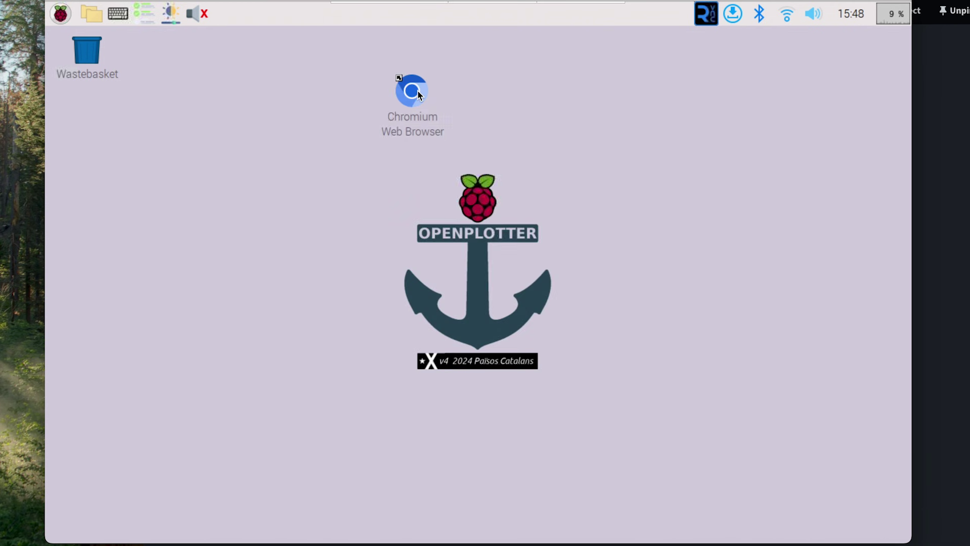
{"action": "double_click", "coordinate": [417, 90]}
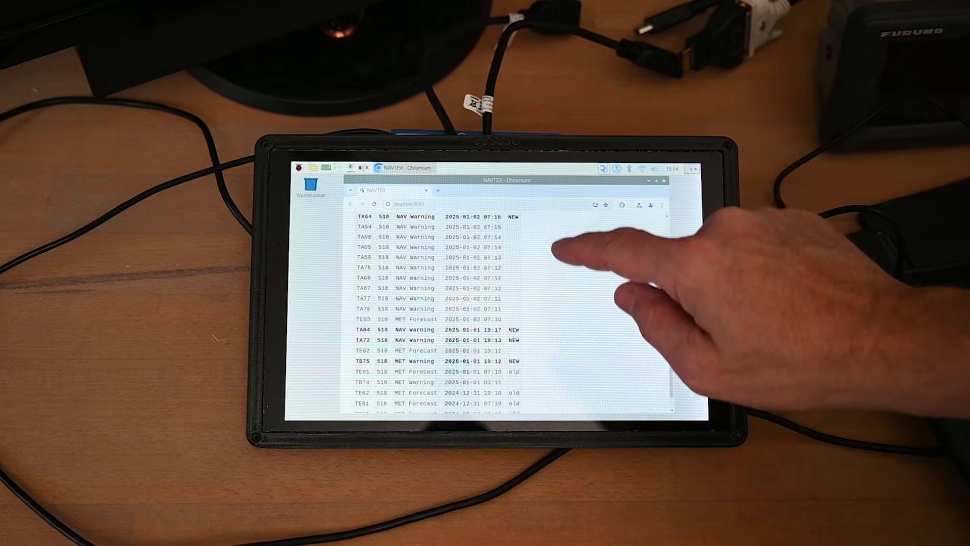
{"action": "scroll", "coordinate": [578, 330], "scroll_direction": "down", "scroll_amount": 2}
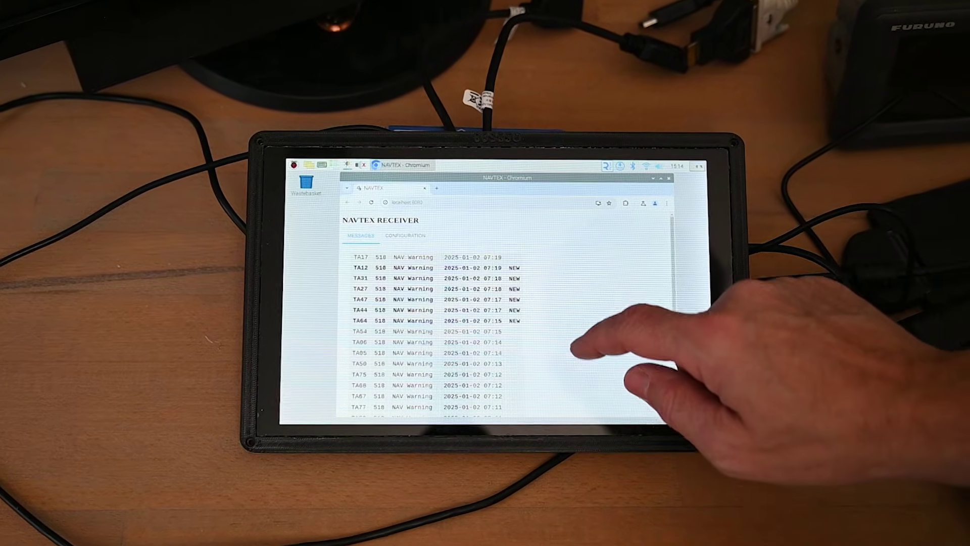
{"action": "scroll", "coordinate": [581, 313], "scroll_direction": "down", "scroll_amount": 2}
{"action": "scroll", "coordinate": [588, 303], "scroll_direction": "down", "scroll_amount": 3}
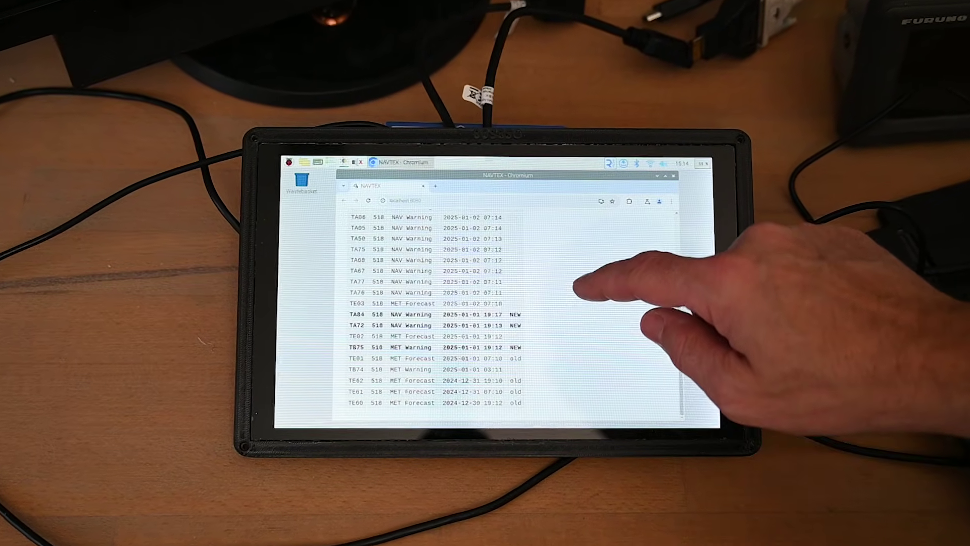
{"action": "scroll", "coordinate": [606, 363], "scroll_direction": "up", "scroll_amount": 5}
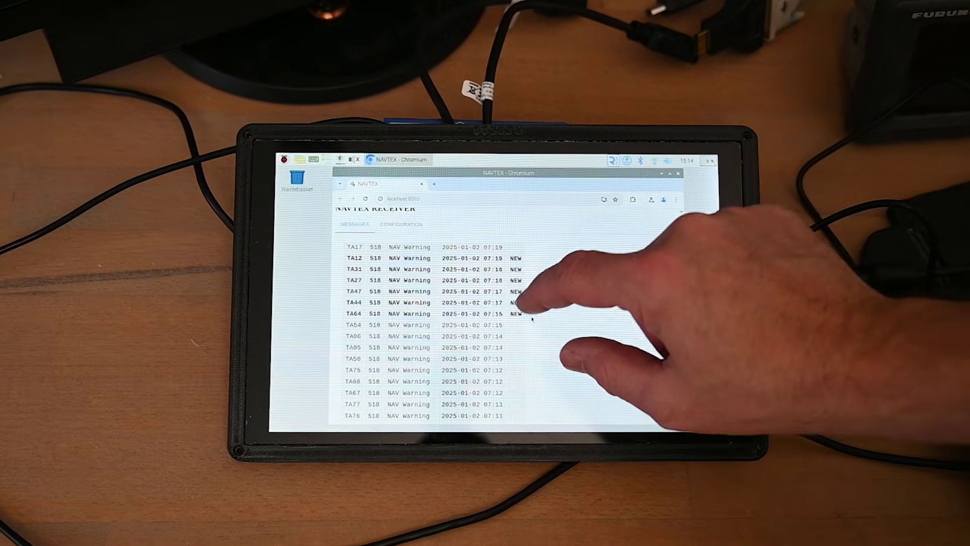
{"action": "scroll", "coordinate": [545, 328], "scroll_direction": "up", "scroll_amount": 5}
{"action": "scroll", "coordinate": [563, 336], "scroll_direction": "left", "scroll_amount": 3}
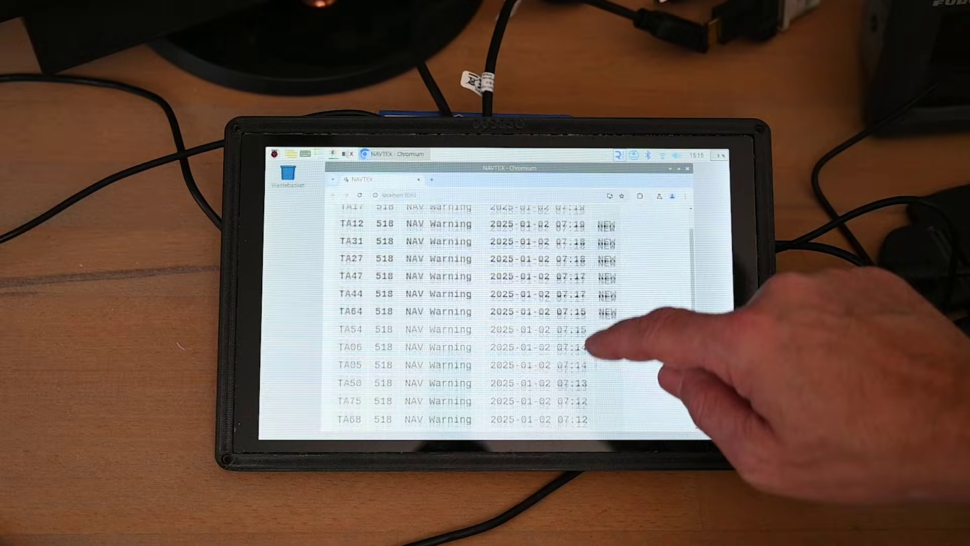
{"action": "scroll", "coordinate": [586, 384], "scroll_direction": "down", "scroll_amount": 3}
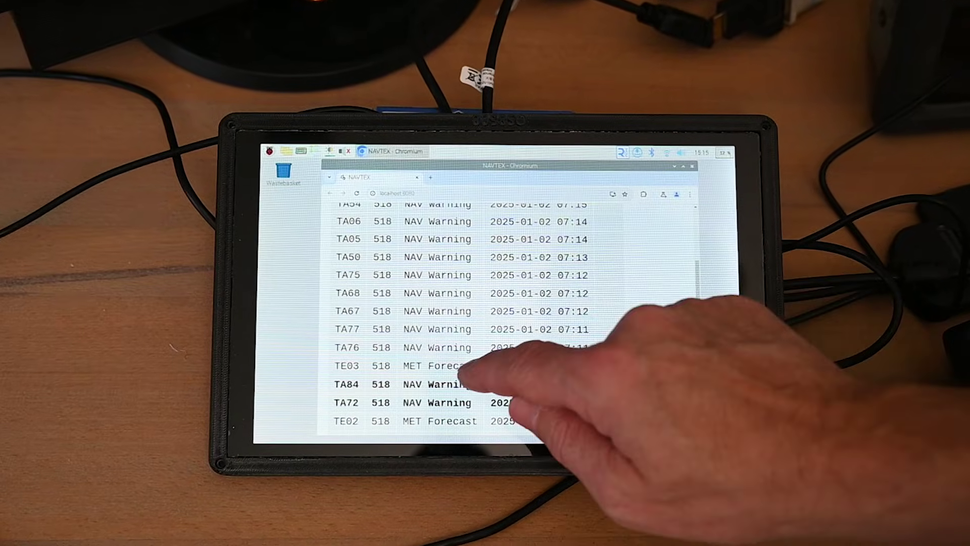
Step: Read the TE03 MET Forecast message and return to the list
{"action": "left_click", "coordinate": [477, 368]}
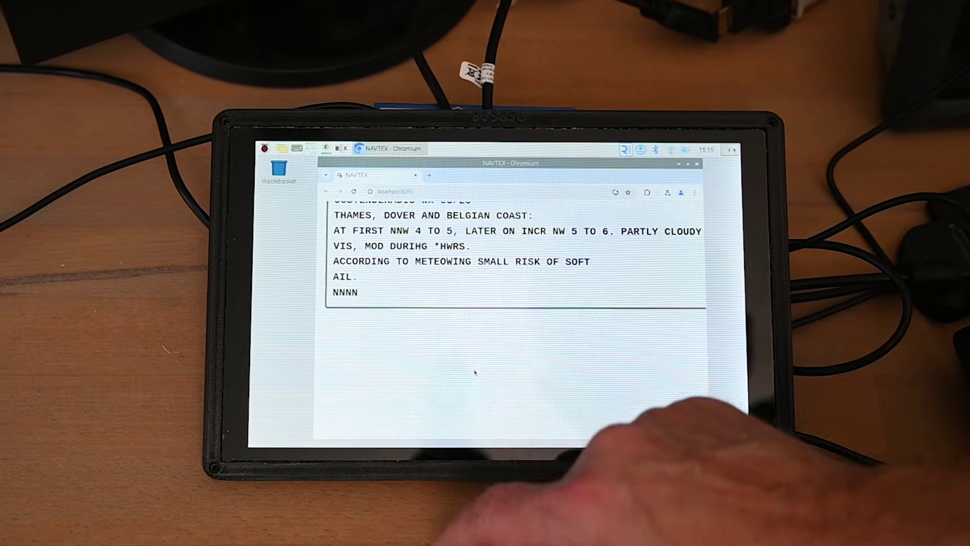
{"action": "scroll", "coordinate": [578, 272], "scroll_direction": "down", "scroll_amount": 5}
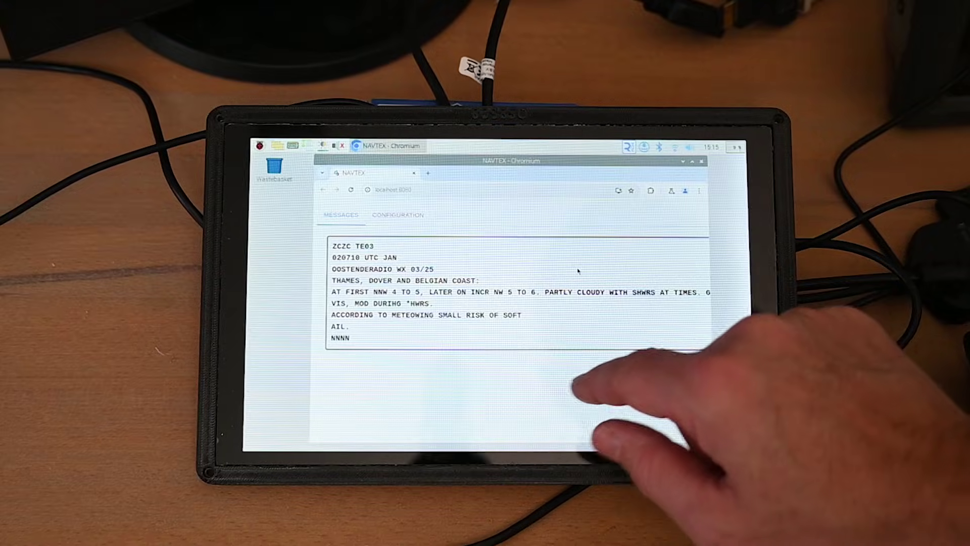
{"action": "scroll", "coordinate": [578, 271], "scroll_direction": "up", "scroll_amount": 2}
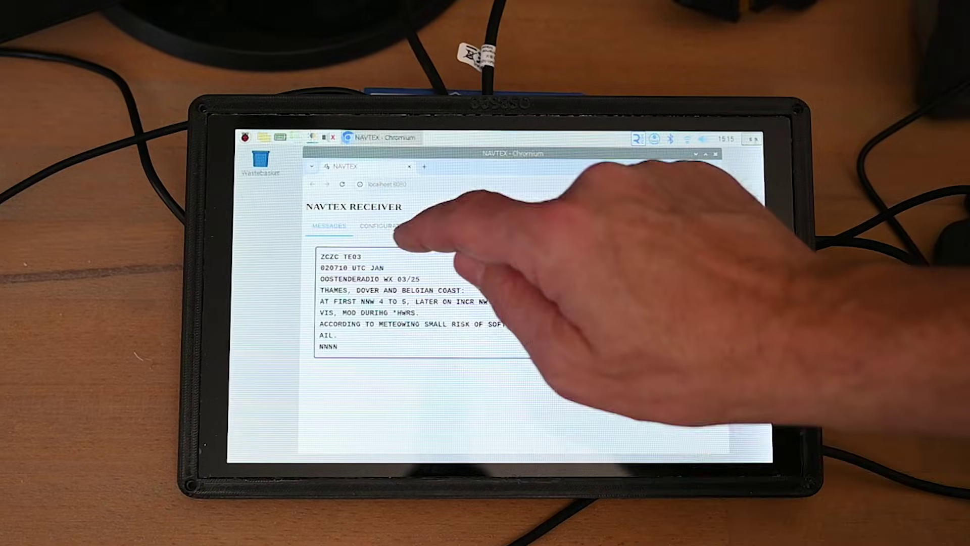
{"action": "left_click", "coordinate": [410, 289]}
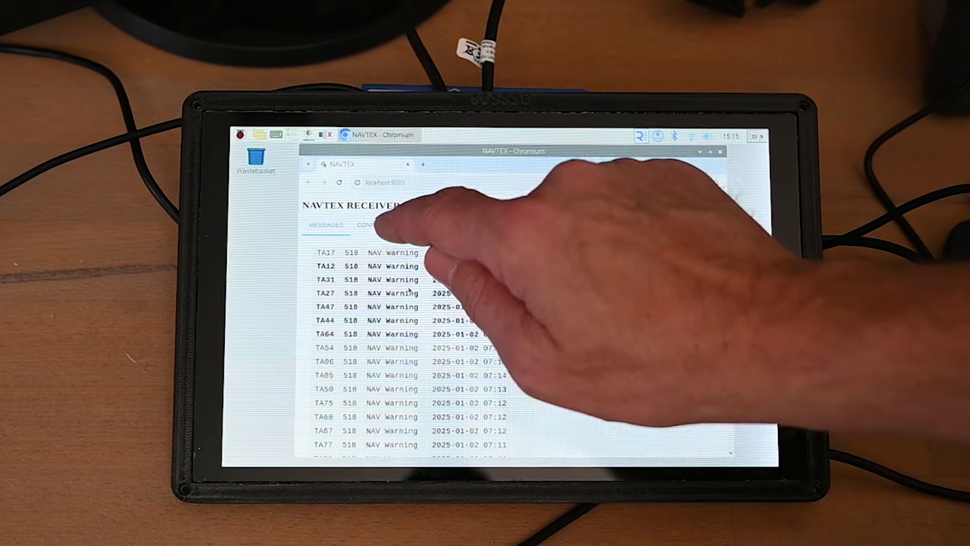
Step: Enable station B under Stations 490kHz in CONFIGURATION and return to MESSAGES
{"action": "left_click", "coordinate": [395, 229]}
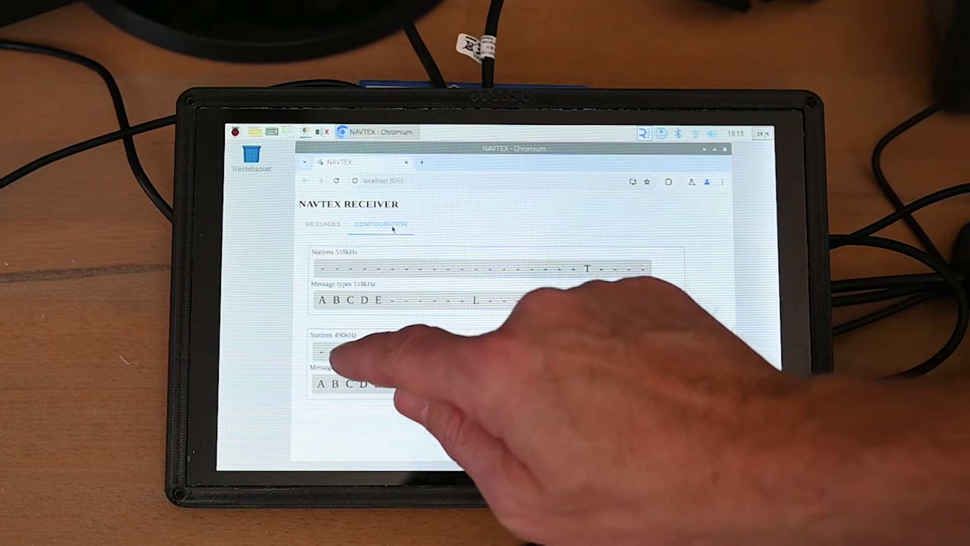
{"action": "left_click", "coordinate": [335, 352]}
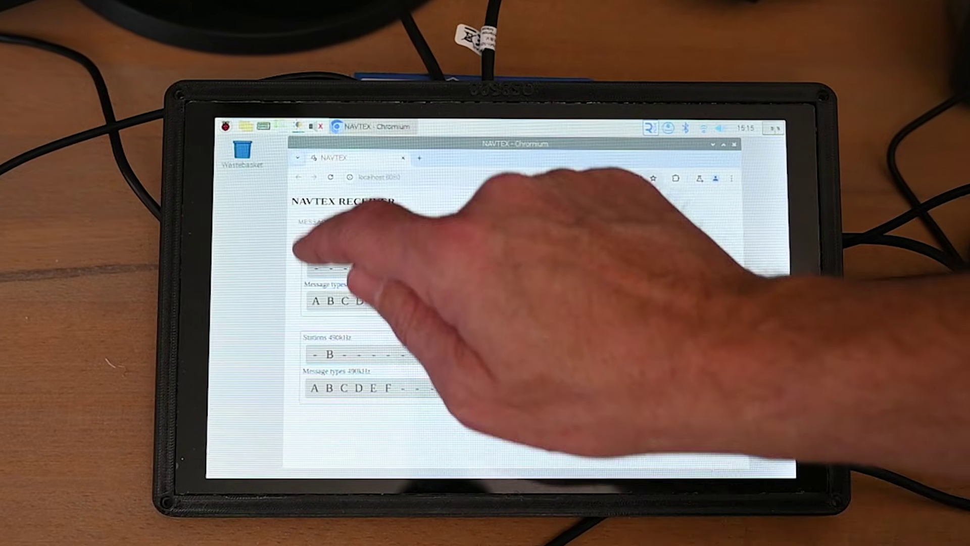
{"action": "left_click", "coordinate": [314, 222]}
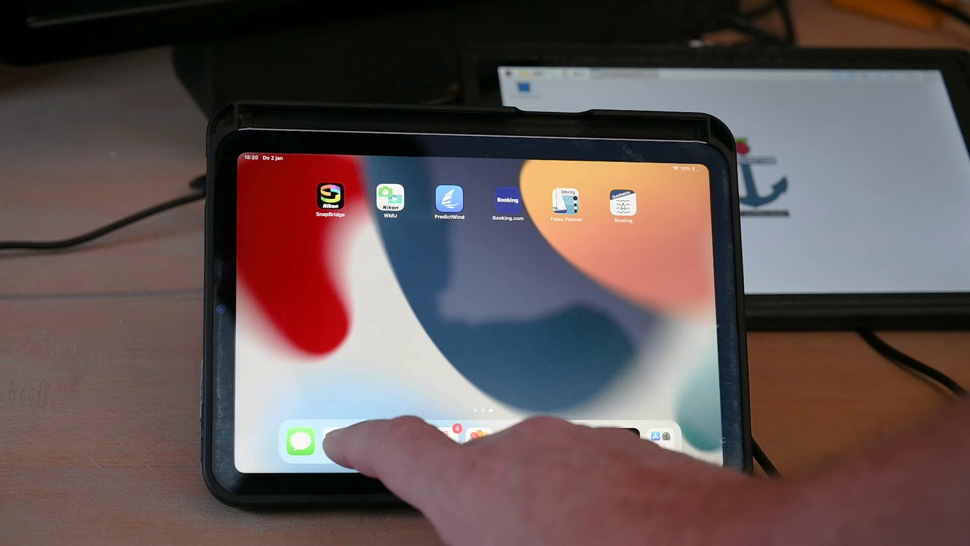
Step: On the iPad, read the BE05 MET Forecast in Safari, then return to the home screen
{"action": "left_click", "coordinate": [337, 441]}
{"action": "scroll", "coordinate": [581, 329], "scroll_direction": "down", "scroll_amount": 2}
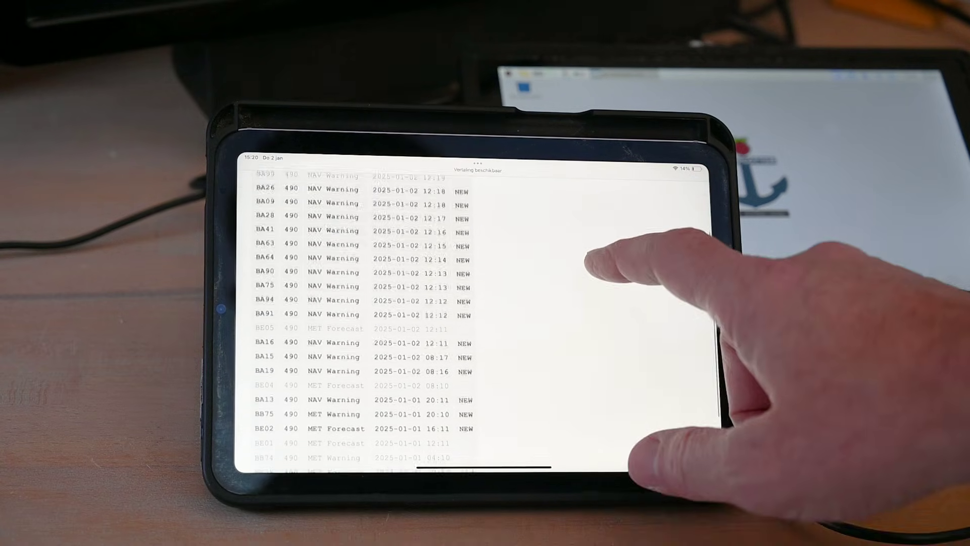
{"action": "scroll", "coordinate": [581, 328], "scroll_direction": "down", "scroll_amount": 2}
{"action": "scroll", "coordinate": [460, 324], "scroll_direction": "up", "scroll_amount": 5}
{"action": "scroll", "coordinate": [479, 323], "scroll_direction": "down", "scroll_amount": 5}
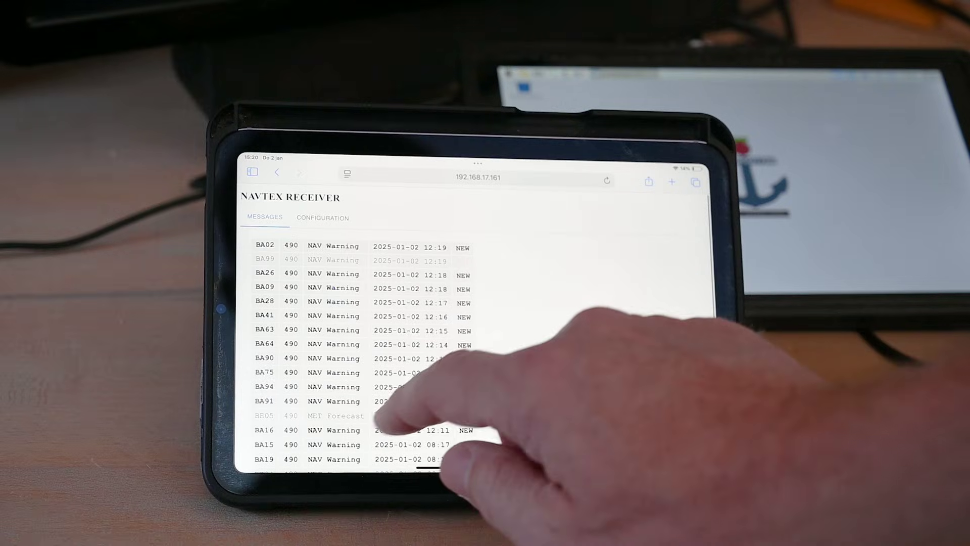
{"action": "left_click", "coordinate": [354, 415]}
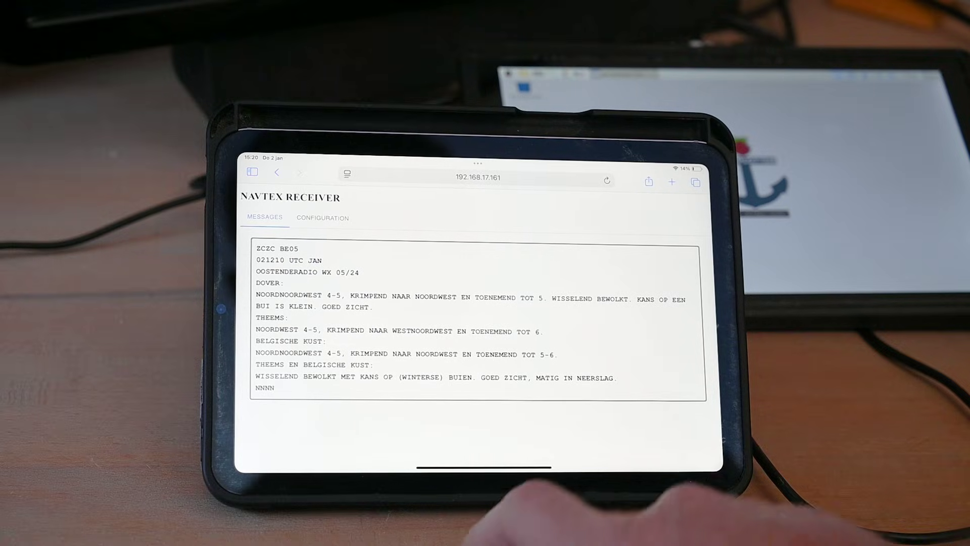
{"action": "left_click_drag", "start_coordinate": [493, 470], "coordinate": [585, 325]}
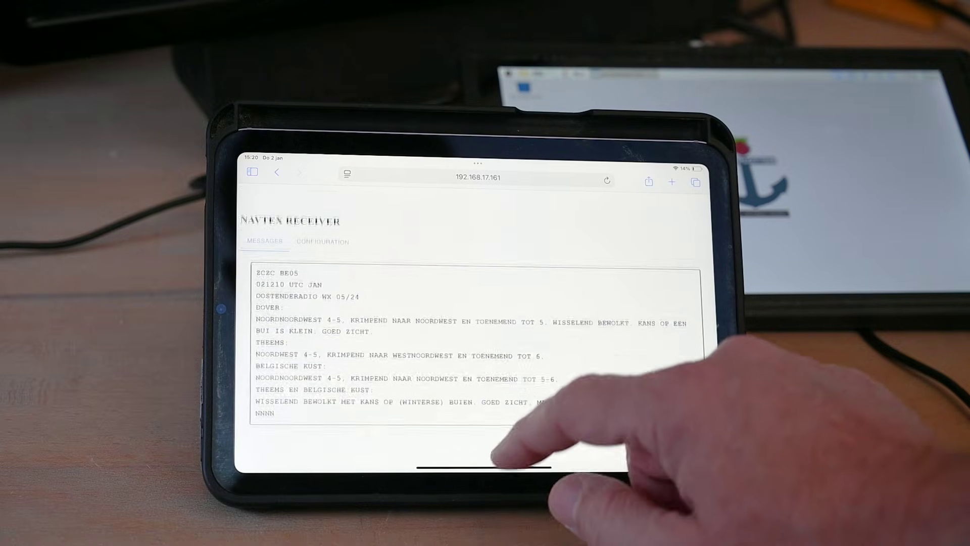
{"action": "left_click_drag", "start_coordinate": [520, 465], "coordinate": [543, 339]}
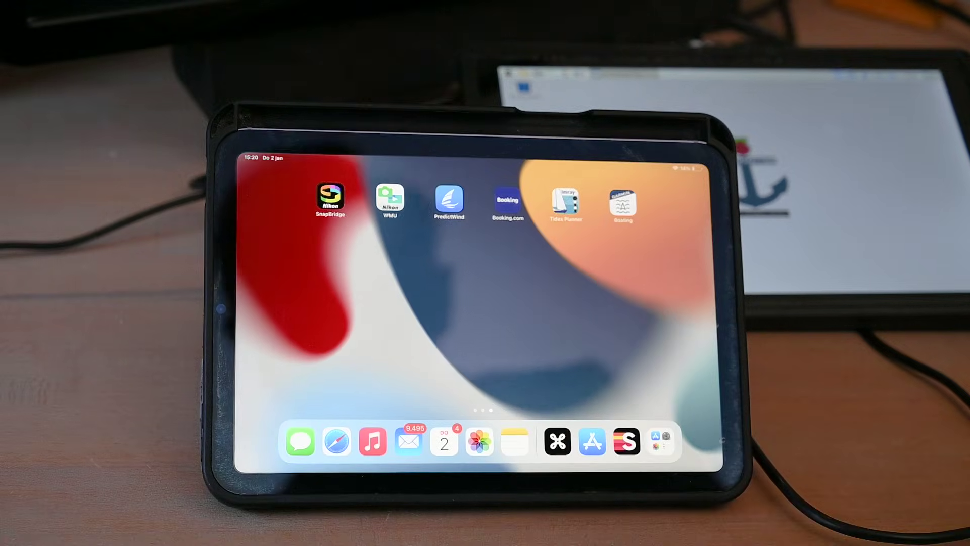